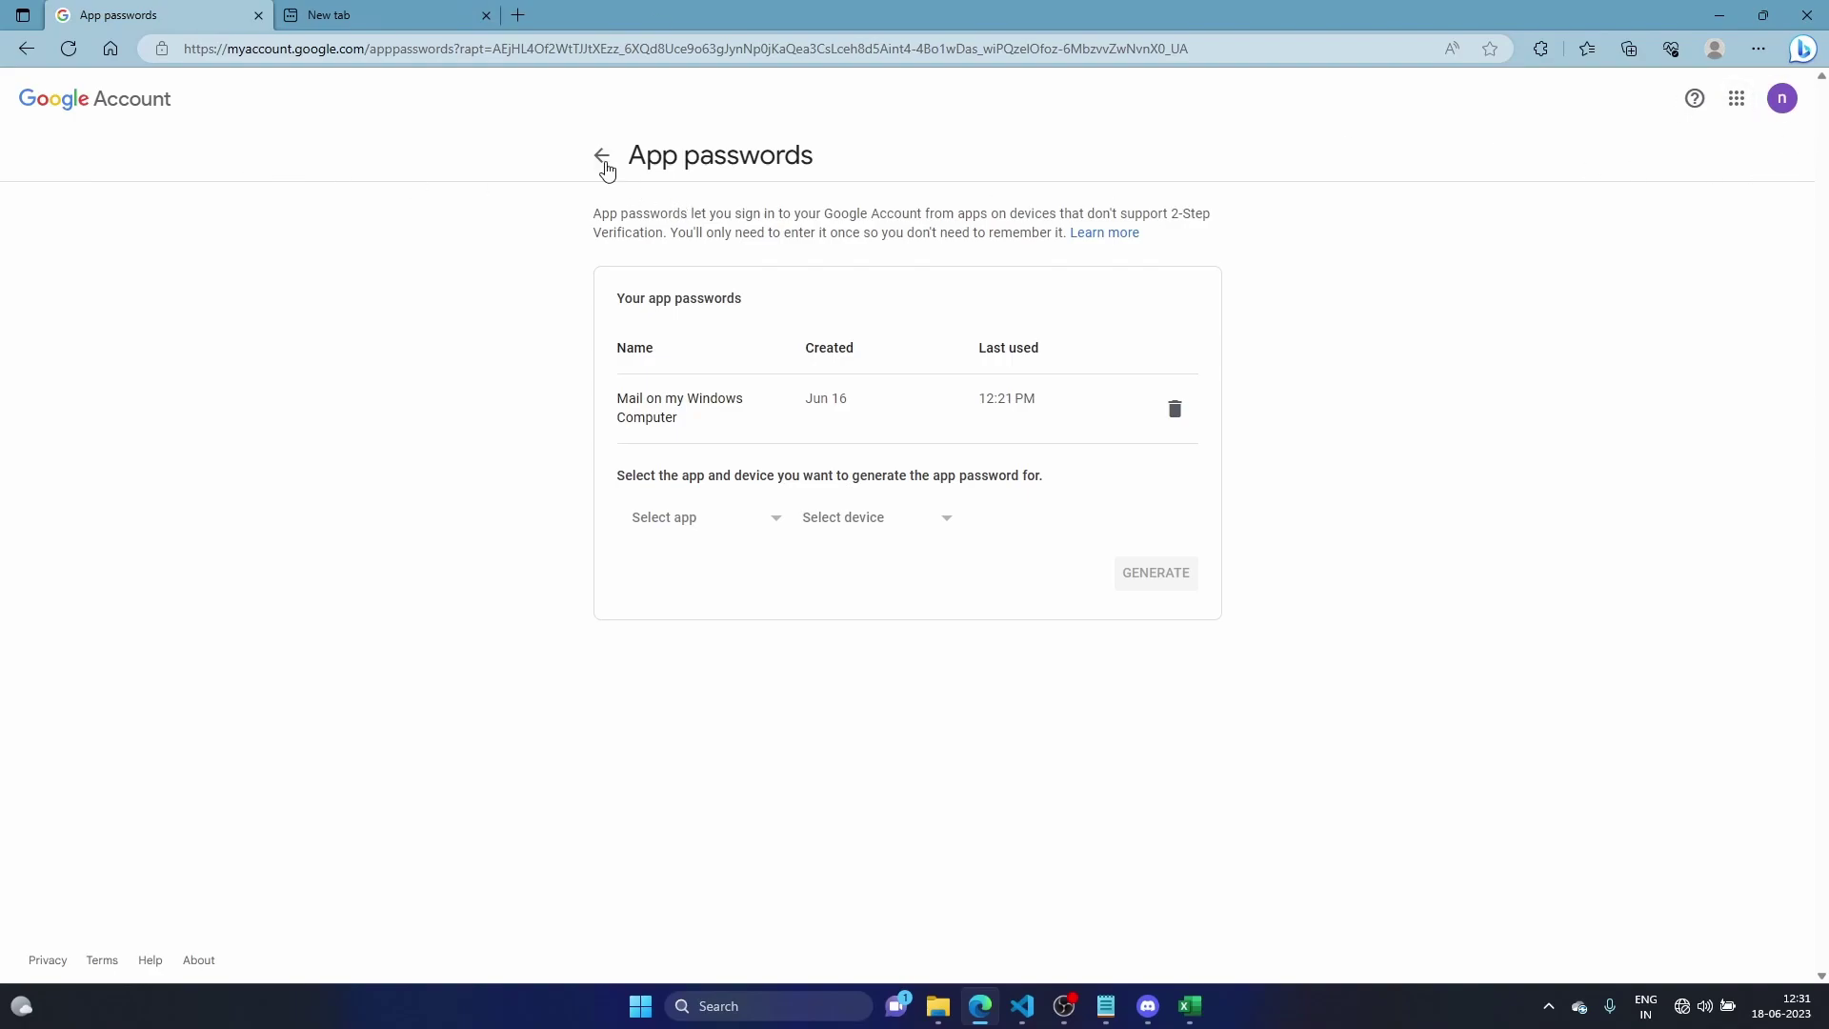
# Return to the Security page, then search Google for 'less secure app access' in the new tab
pyautogui.click(604, 158)
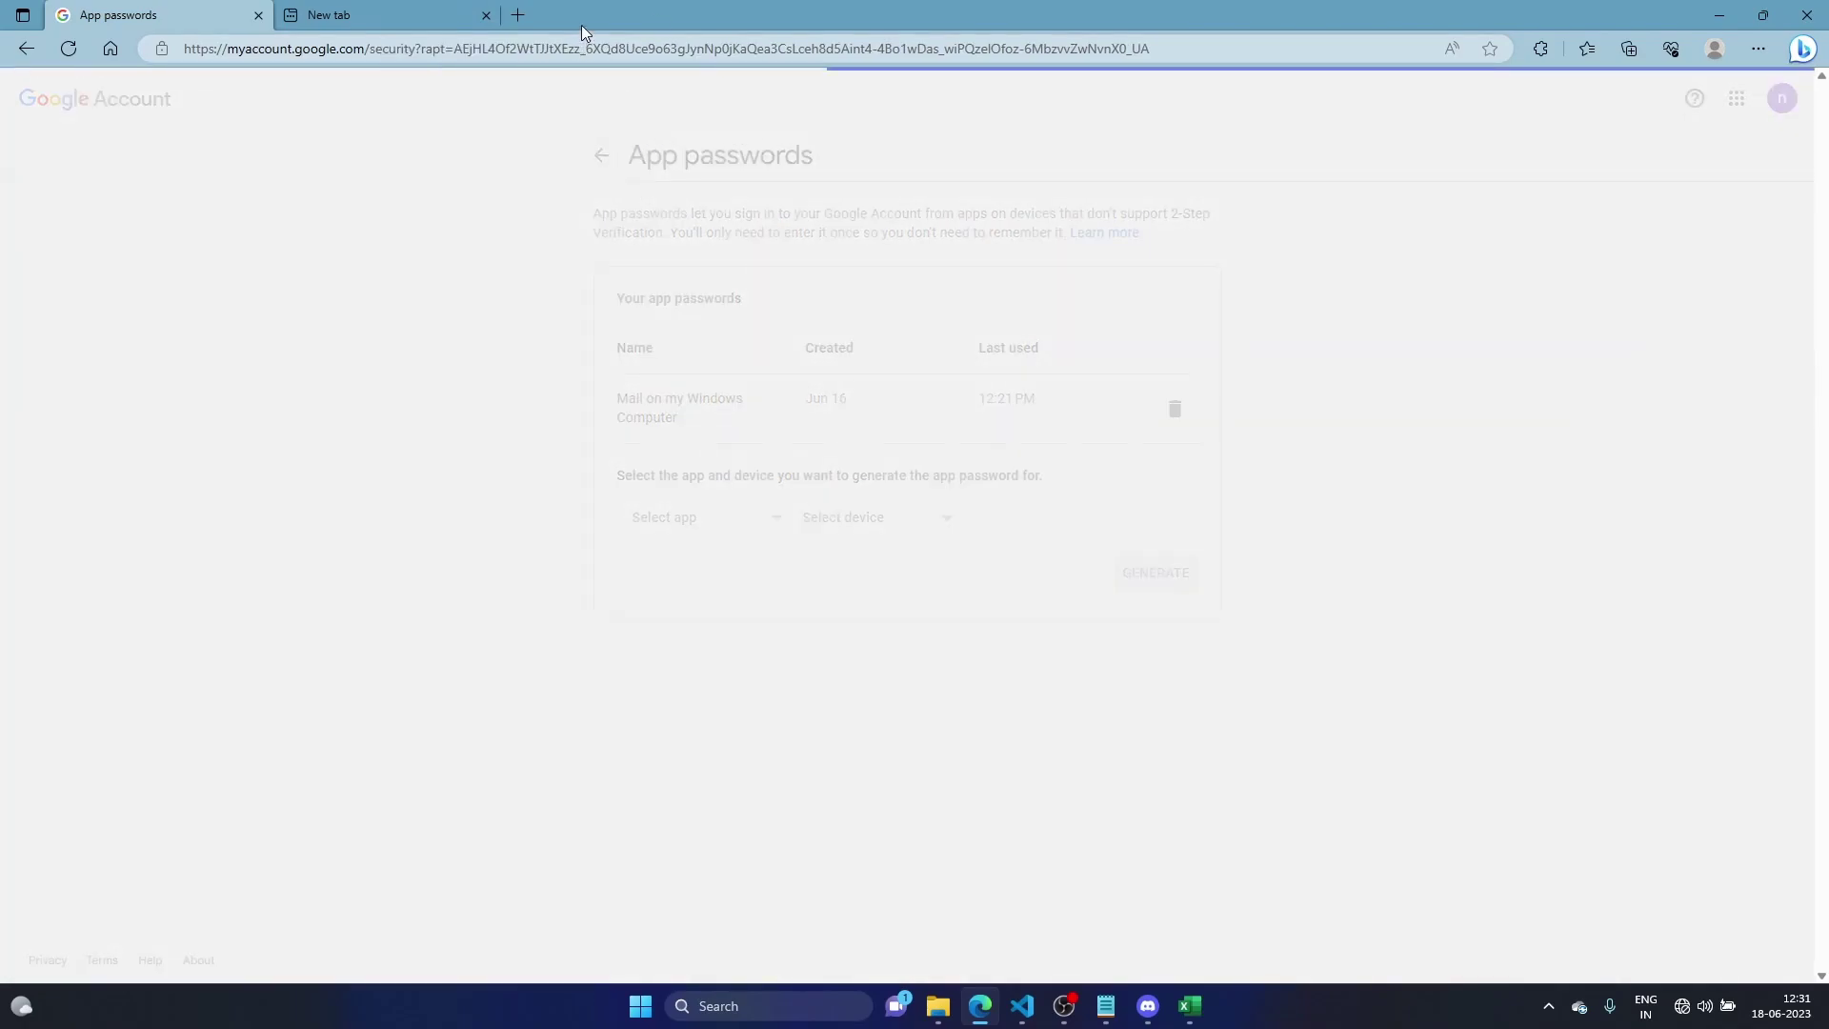
pyautogui.click(390, 15)
pyautogui.click(524, 215)
pyautogui.write('les')
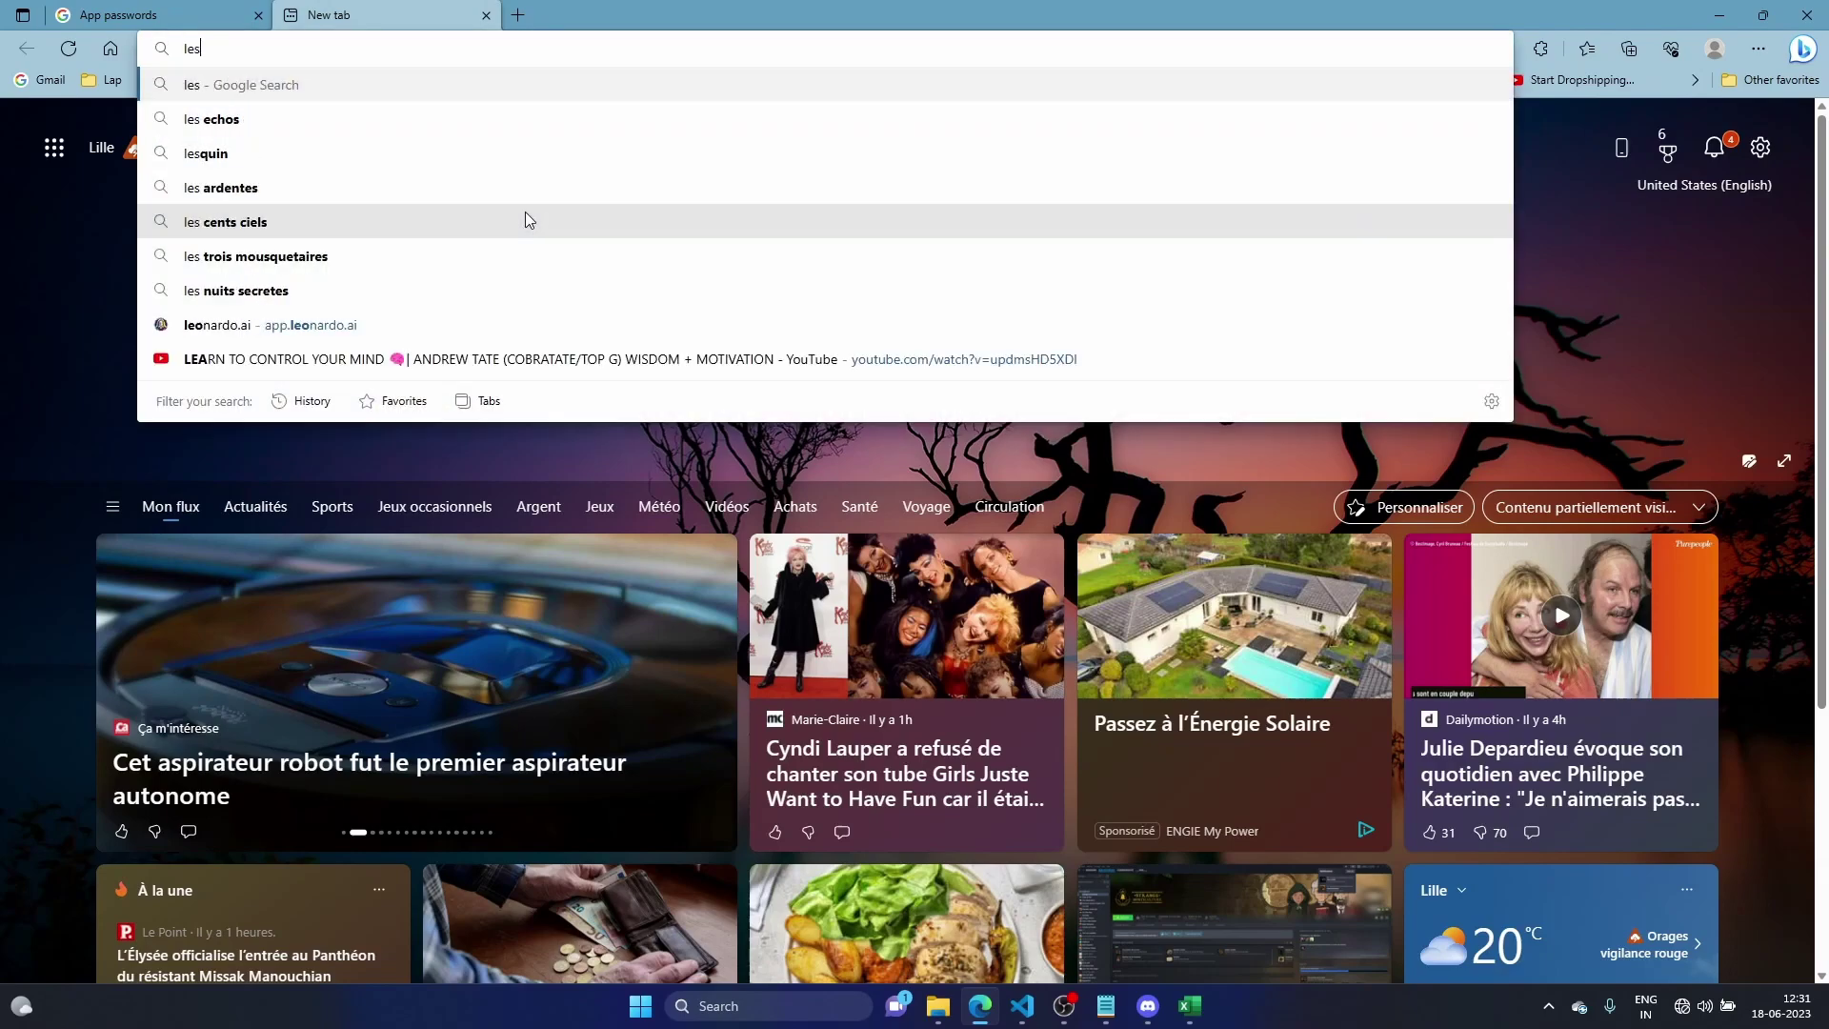
pyautogui.write('s sec')
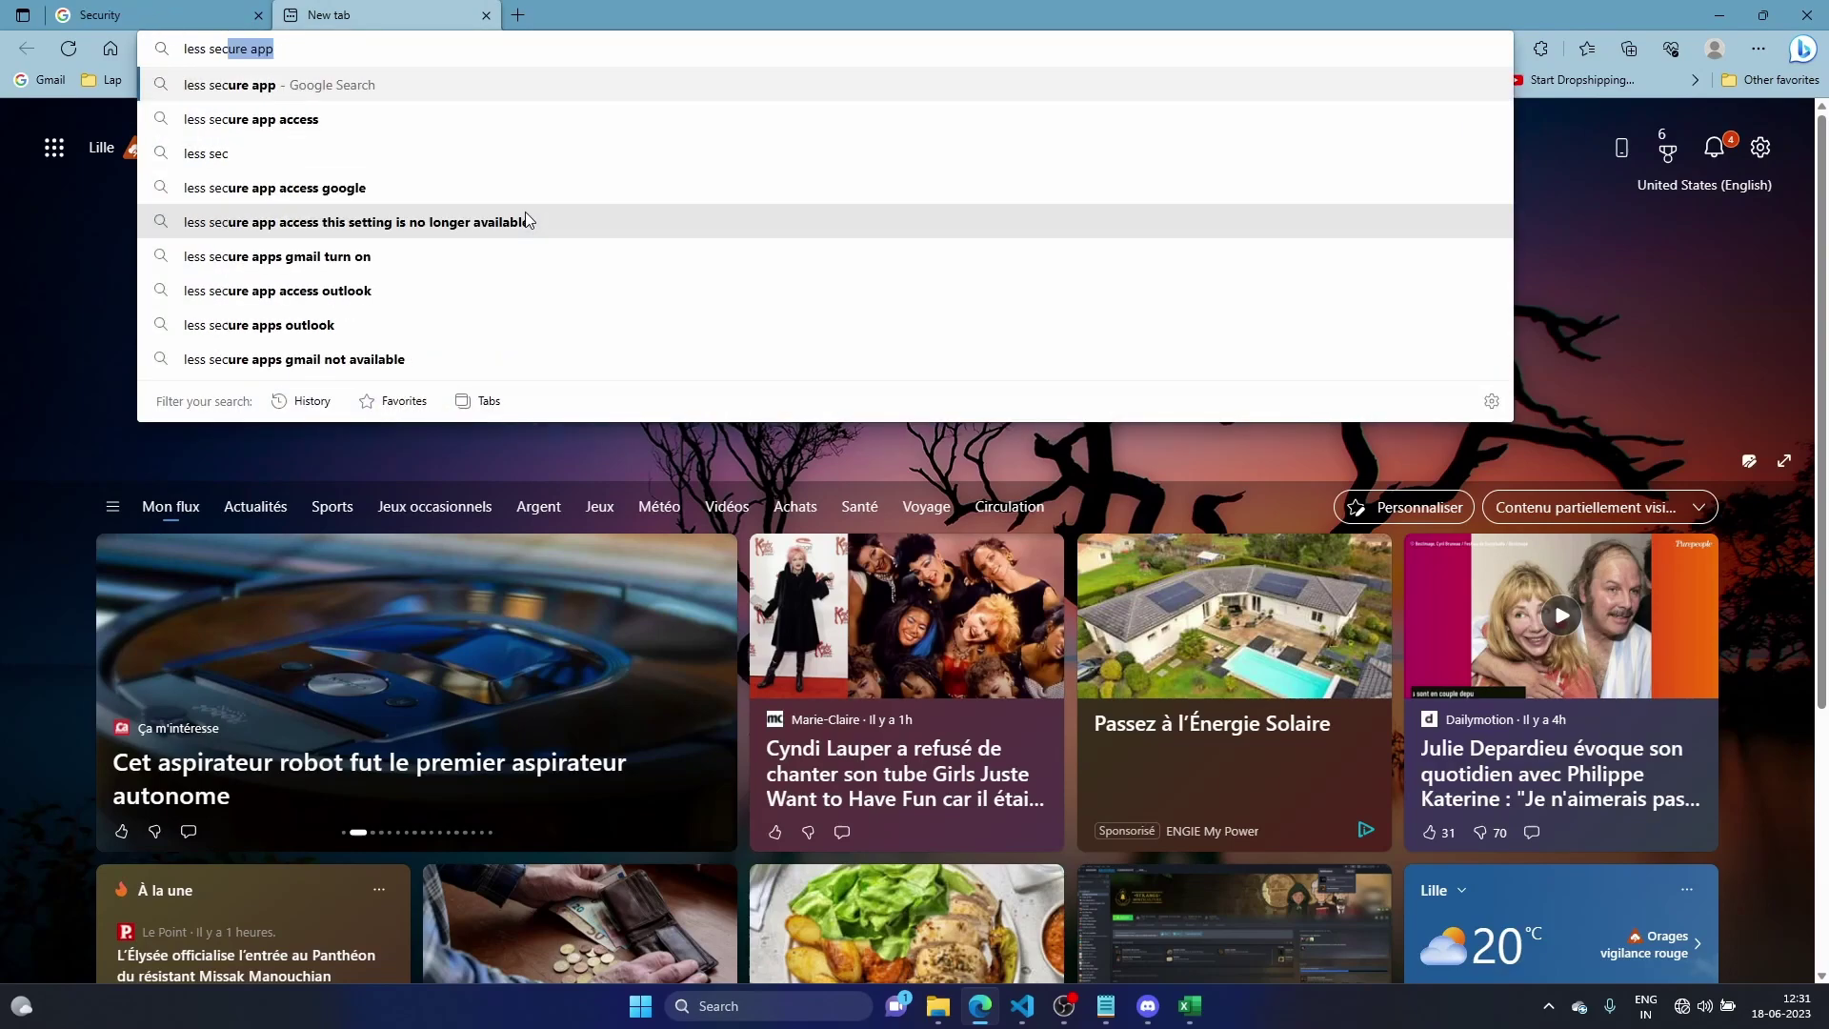
pyautogui.write('ure')
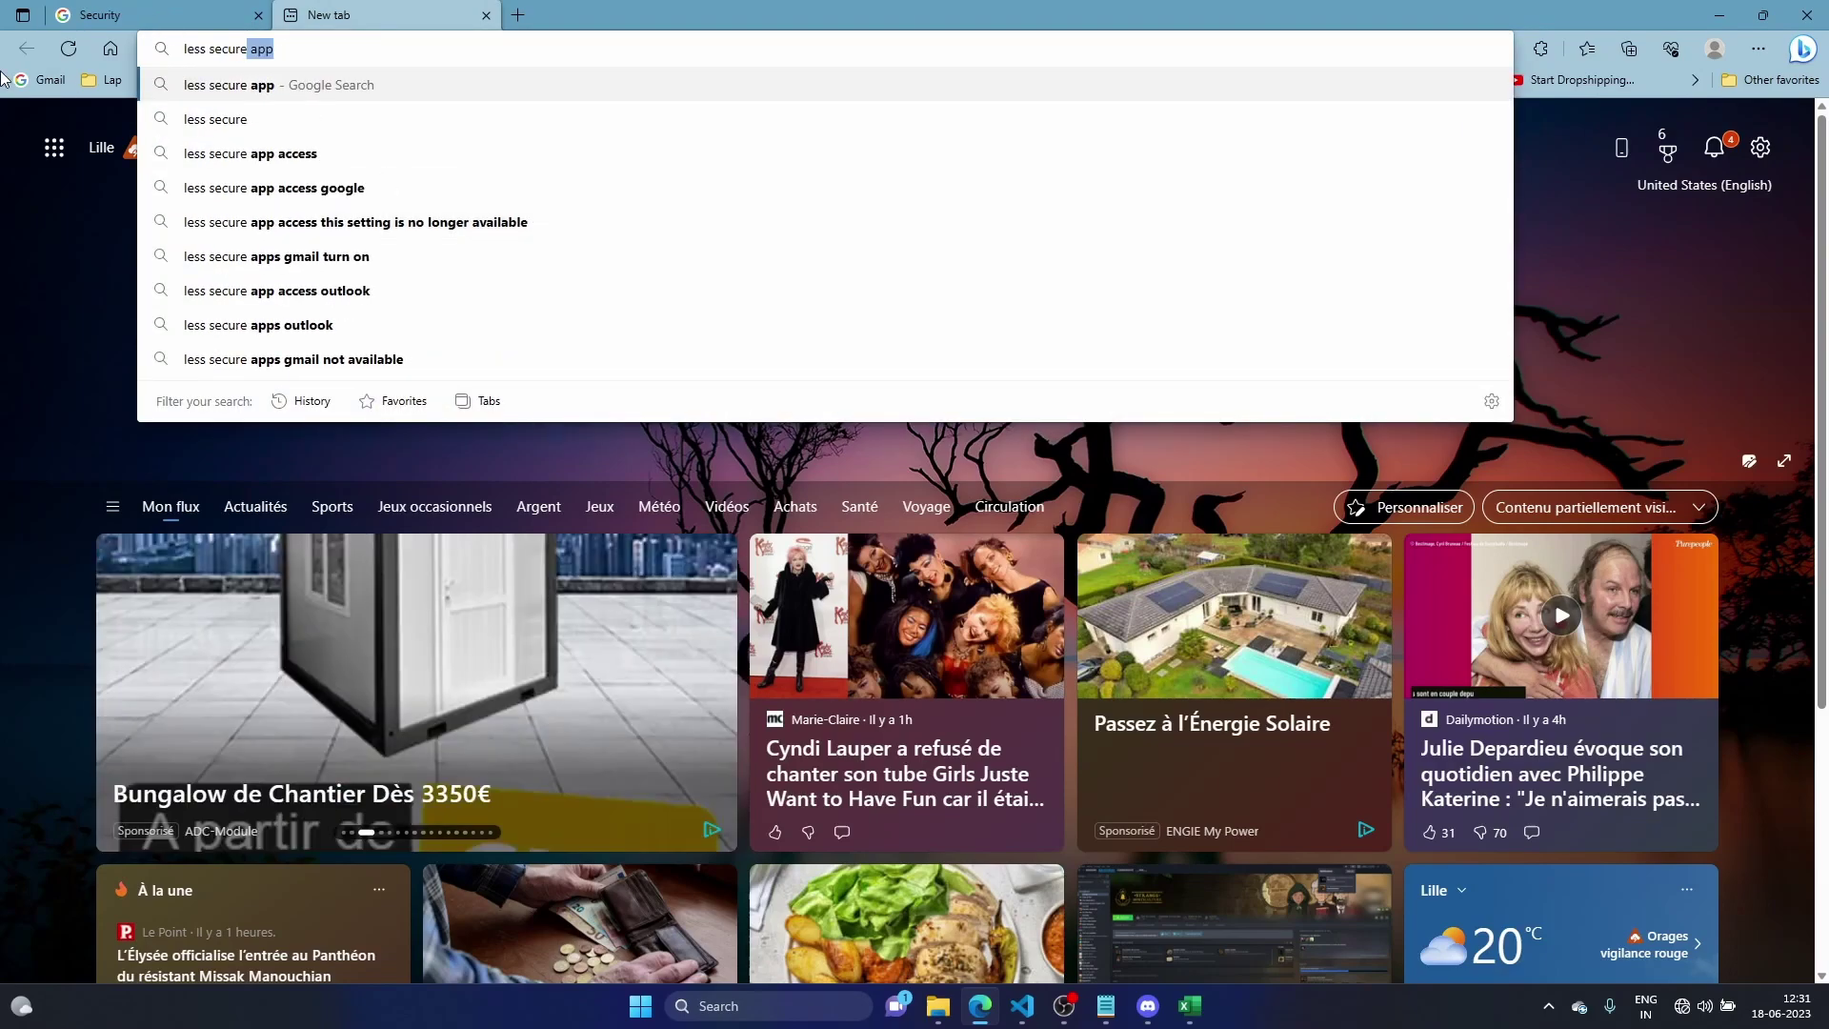
pyautogui.click(324, 154)
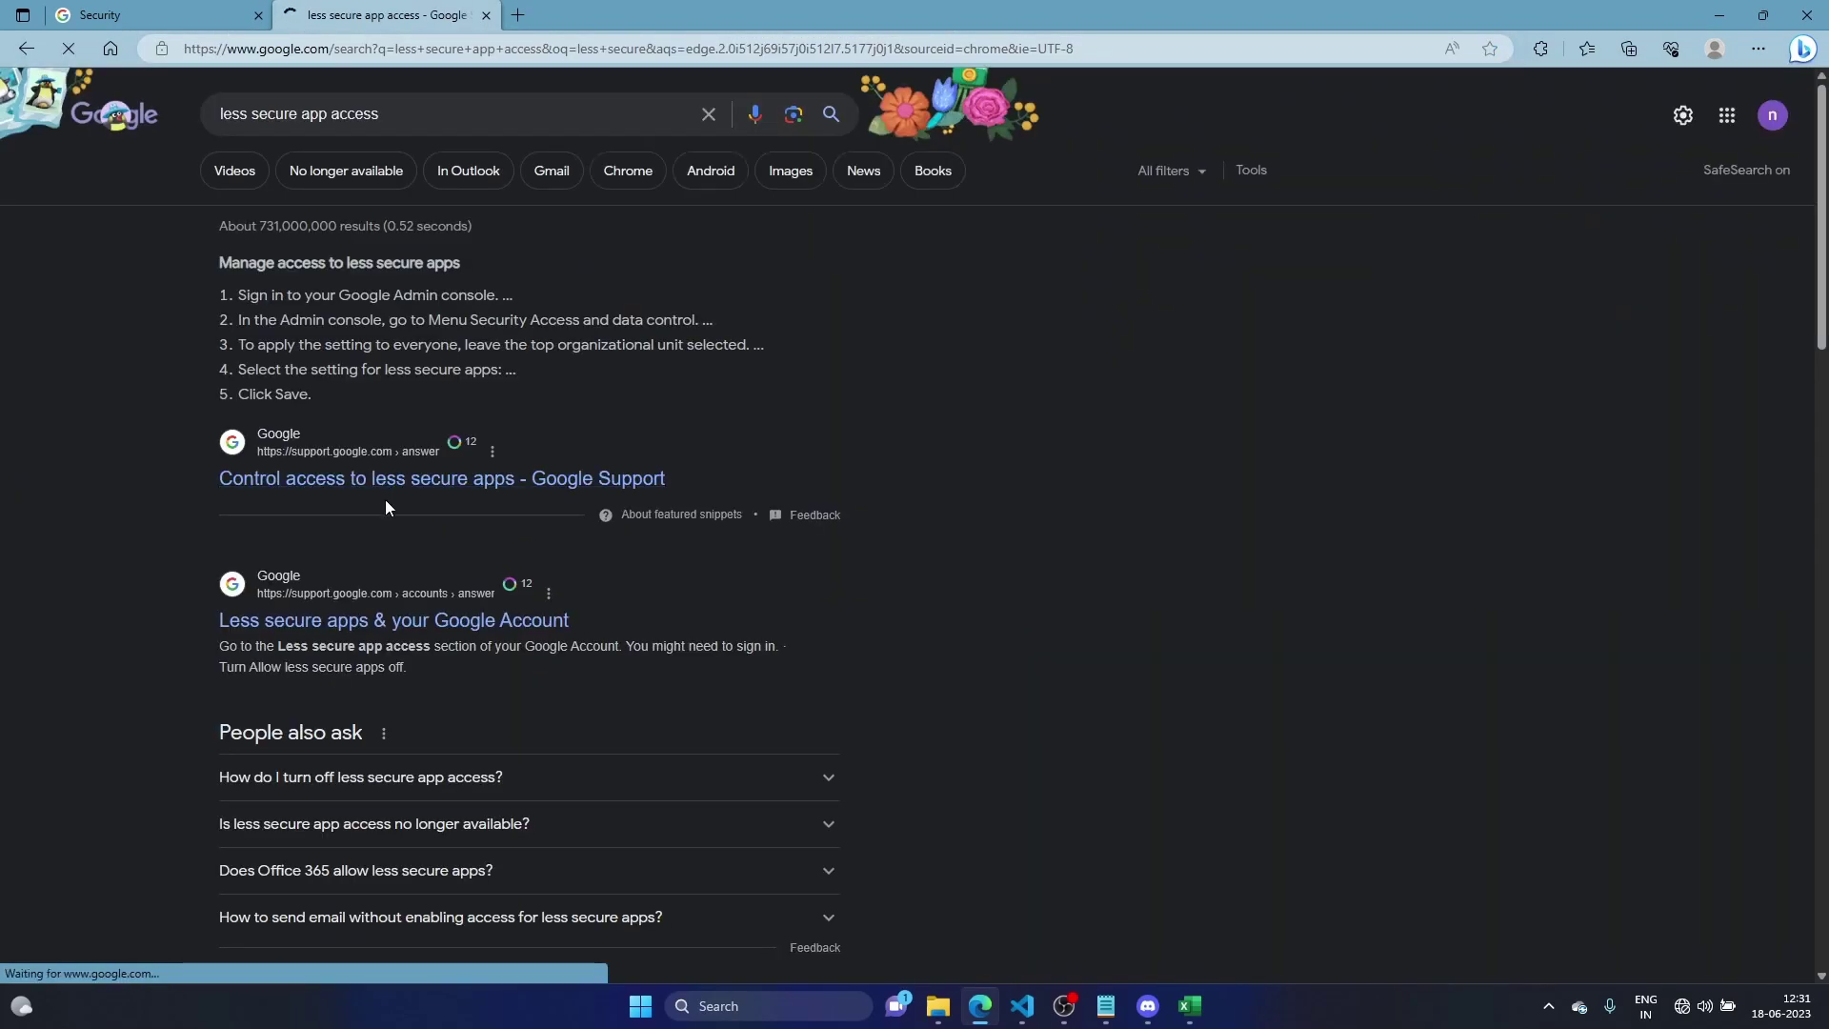
# Open the 'Less secure apps & your Google Account' article and expand its 'Less secure app access is on' section
pyautogui.click(386, 620)
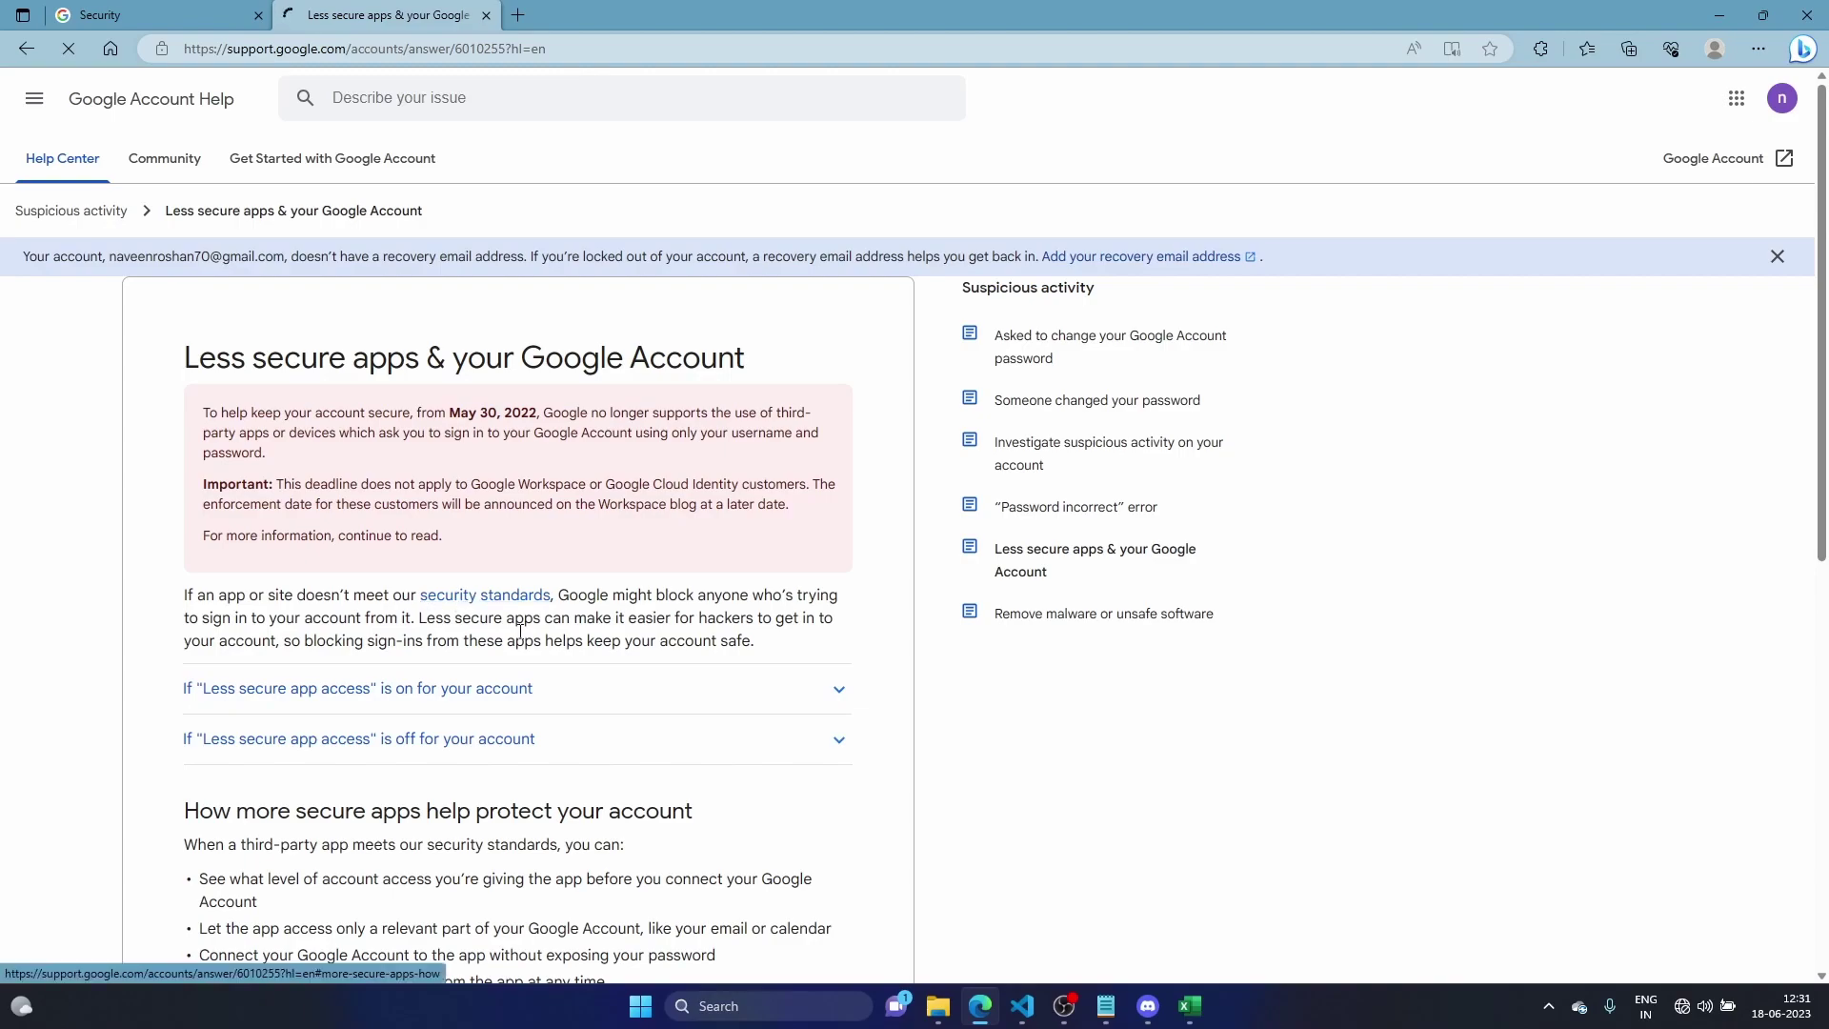
pyautogui.scroll(-4, 444, 609)
pyautogui.scroll(4, 479, 566)
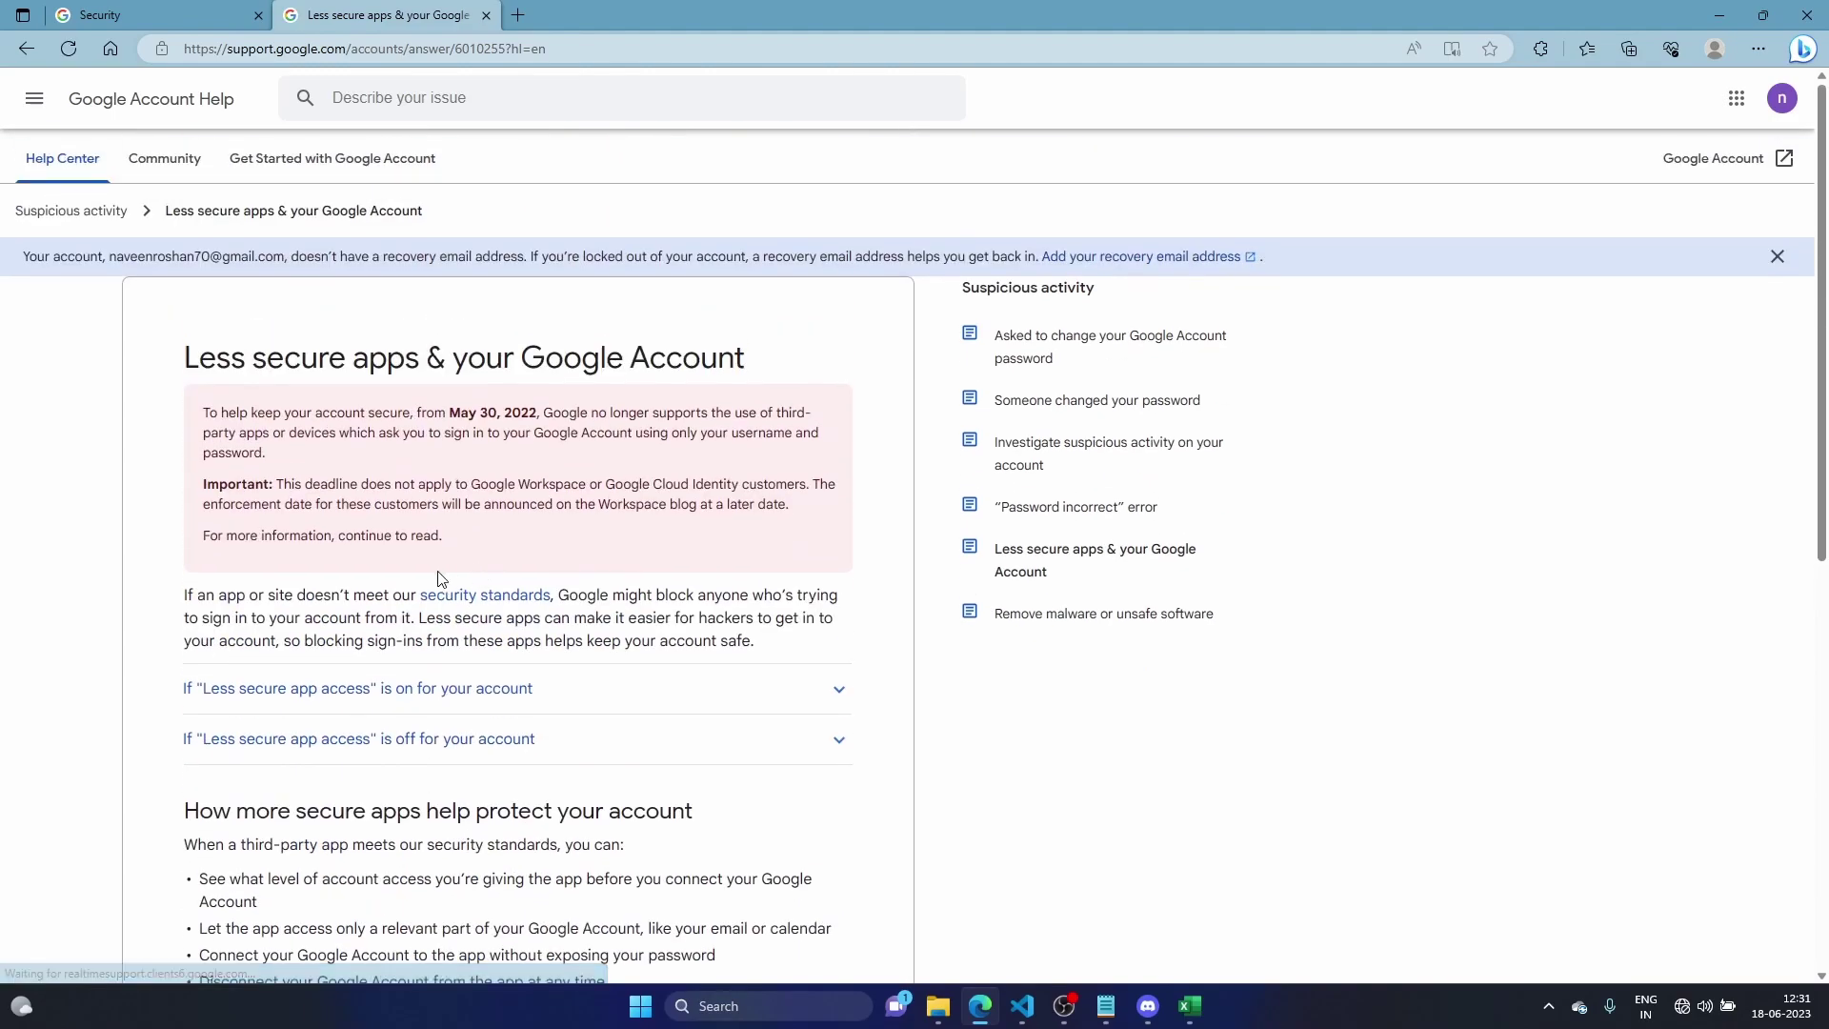
pyautogui.click(445, 688)
pyautogui.scroll(-3, 452, 689)
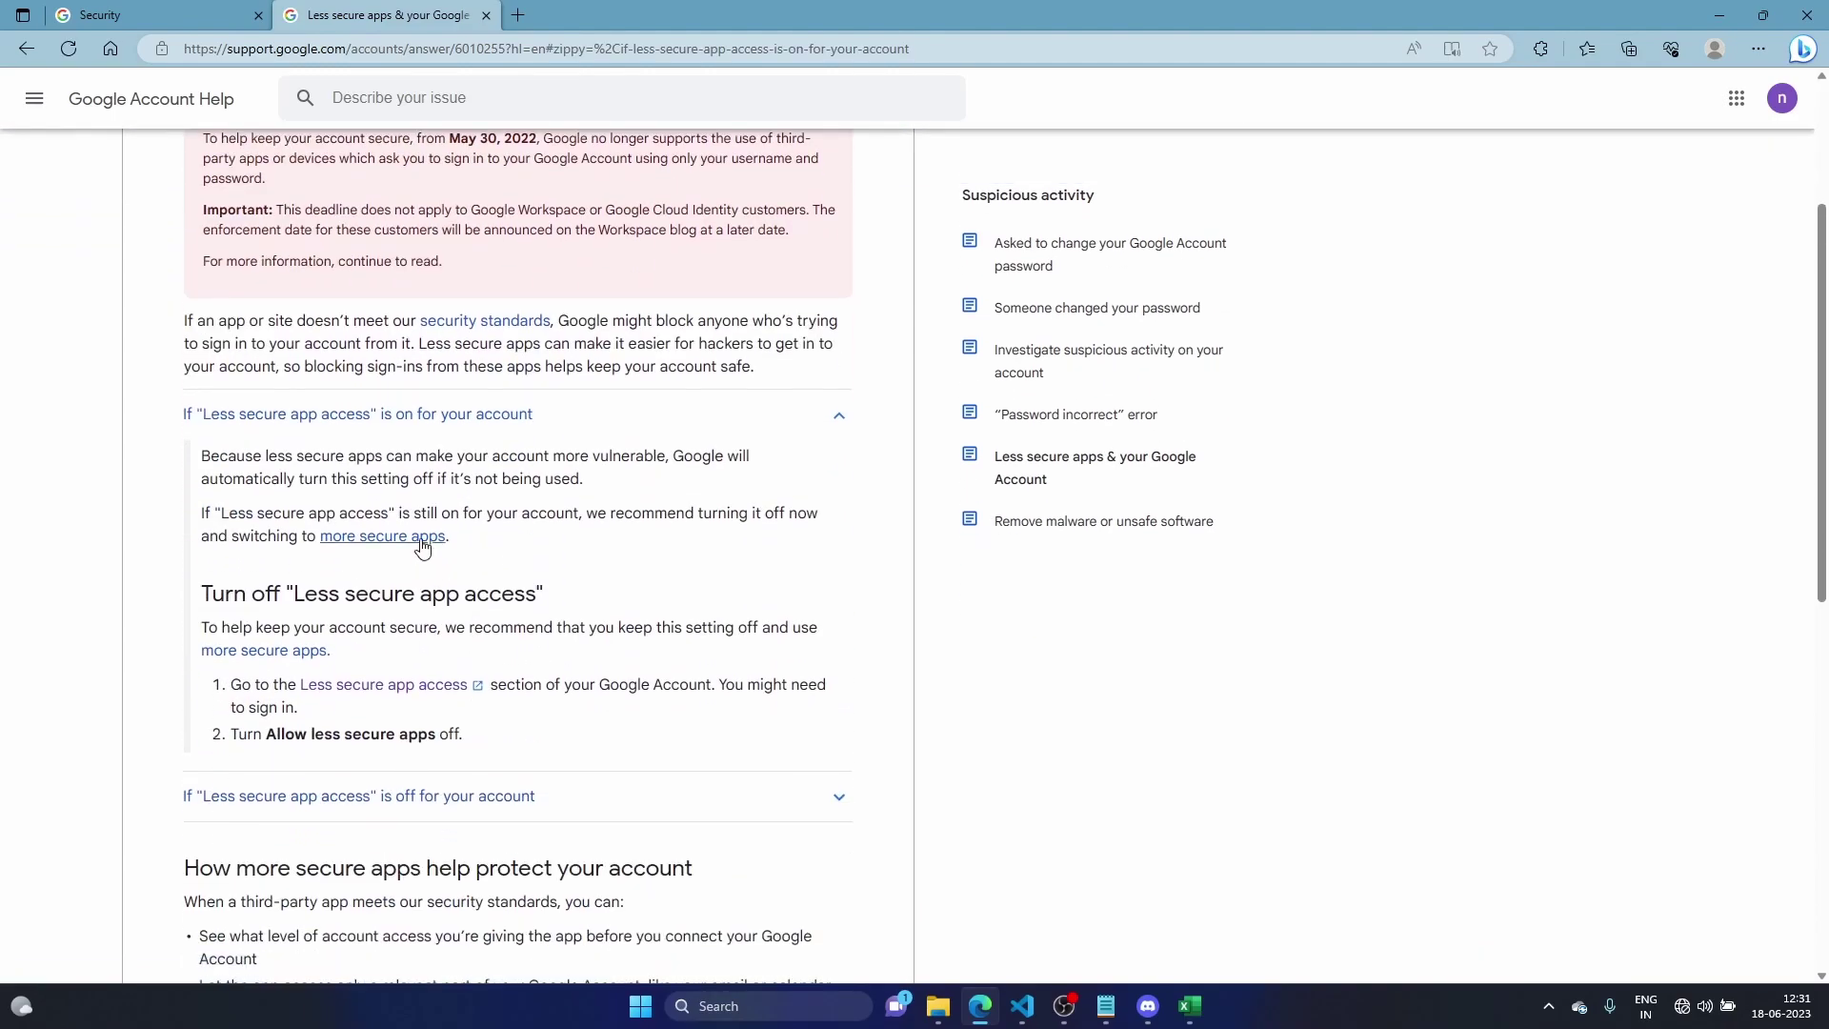
pyautogui.click(409, 547)
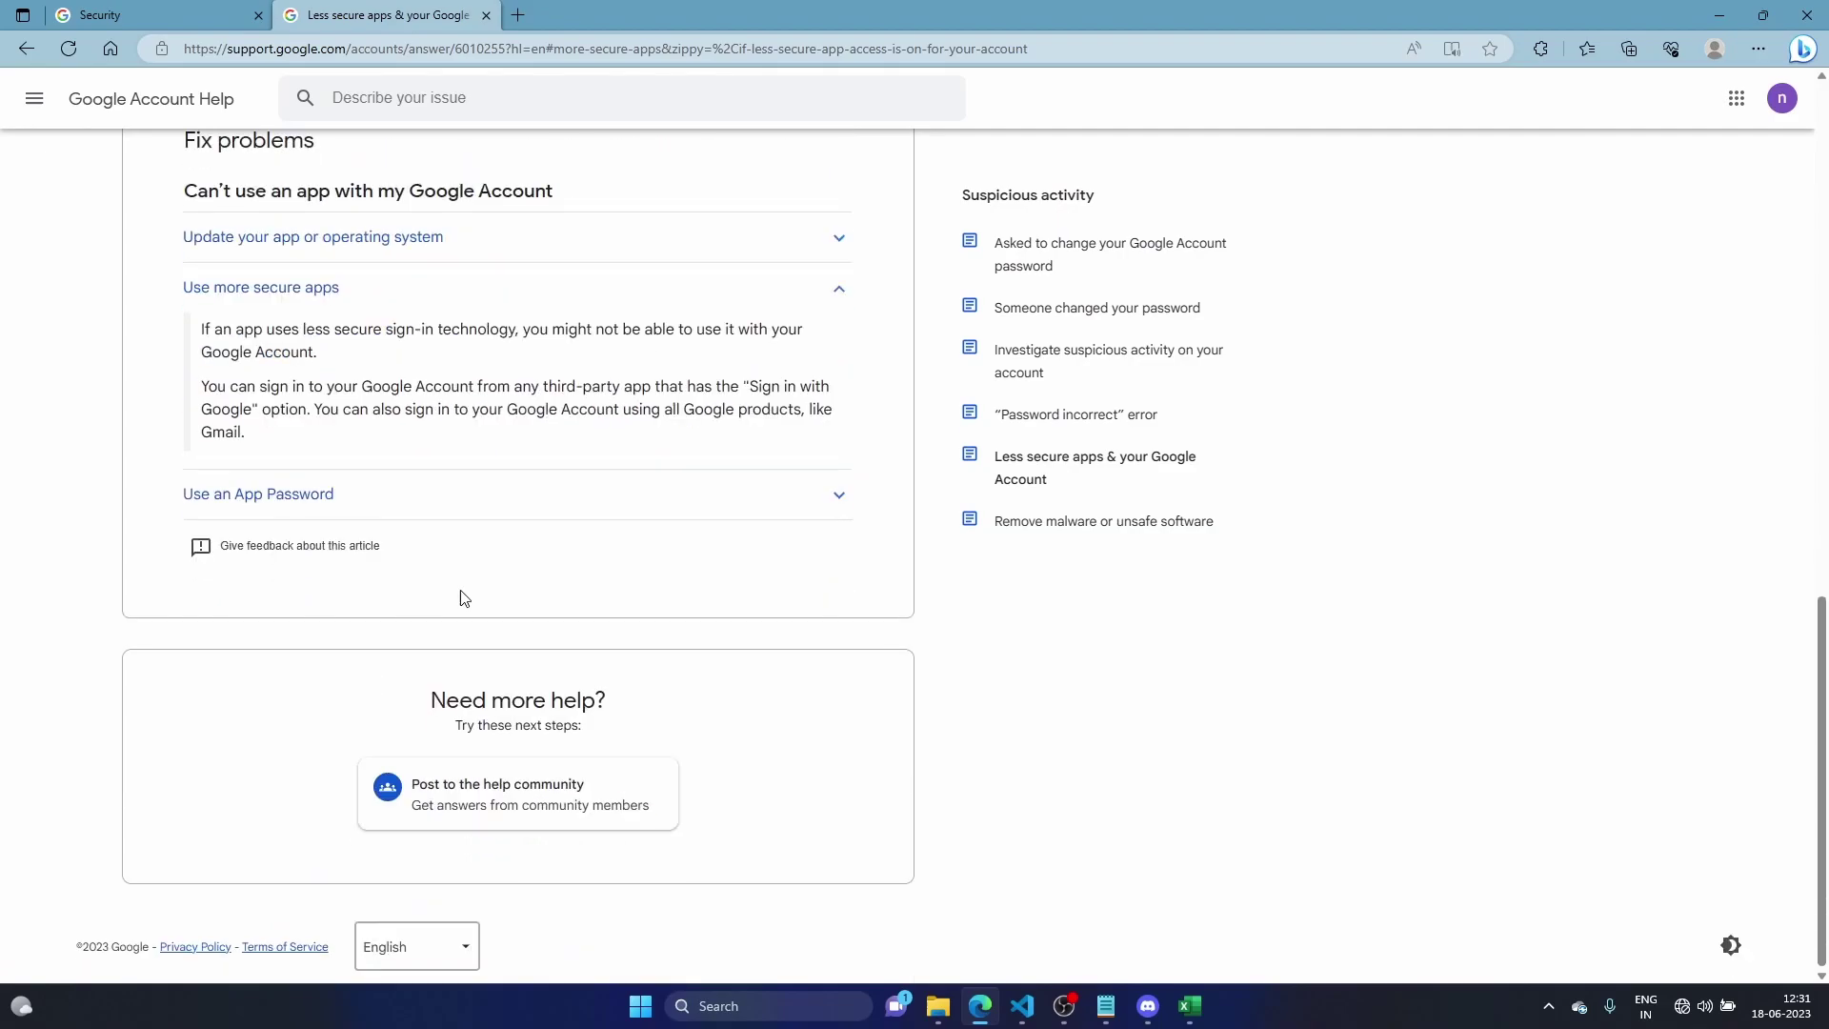
pyautogui.scroll(7, 388, 233)
pyautogui.scroll(5, 390, 311)
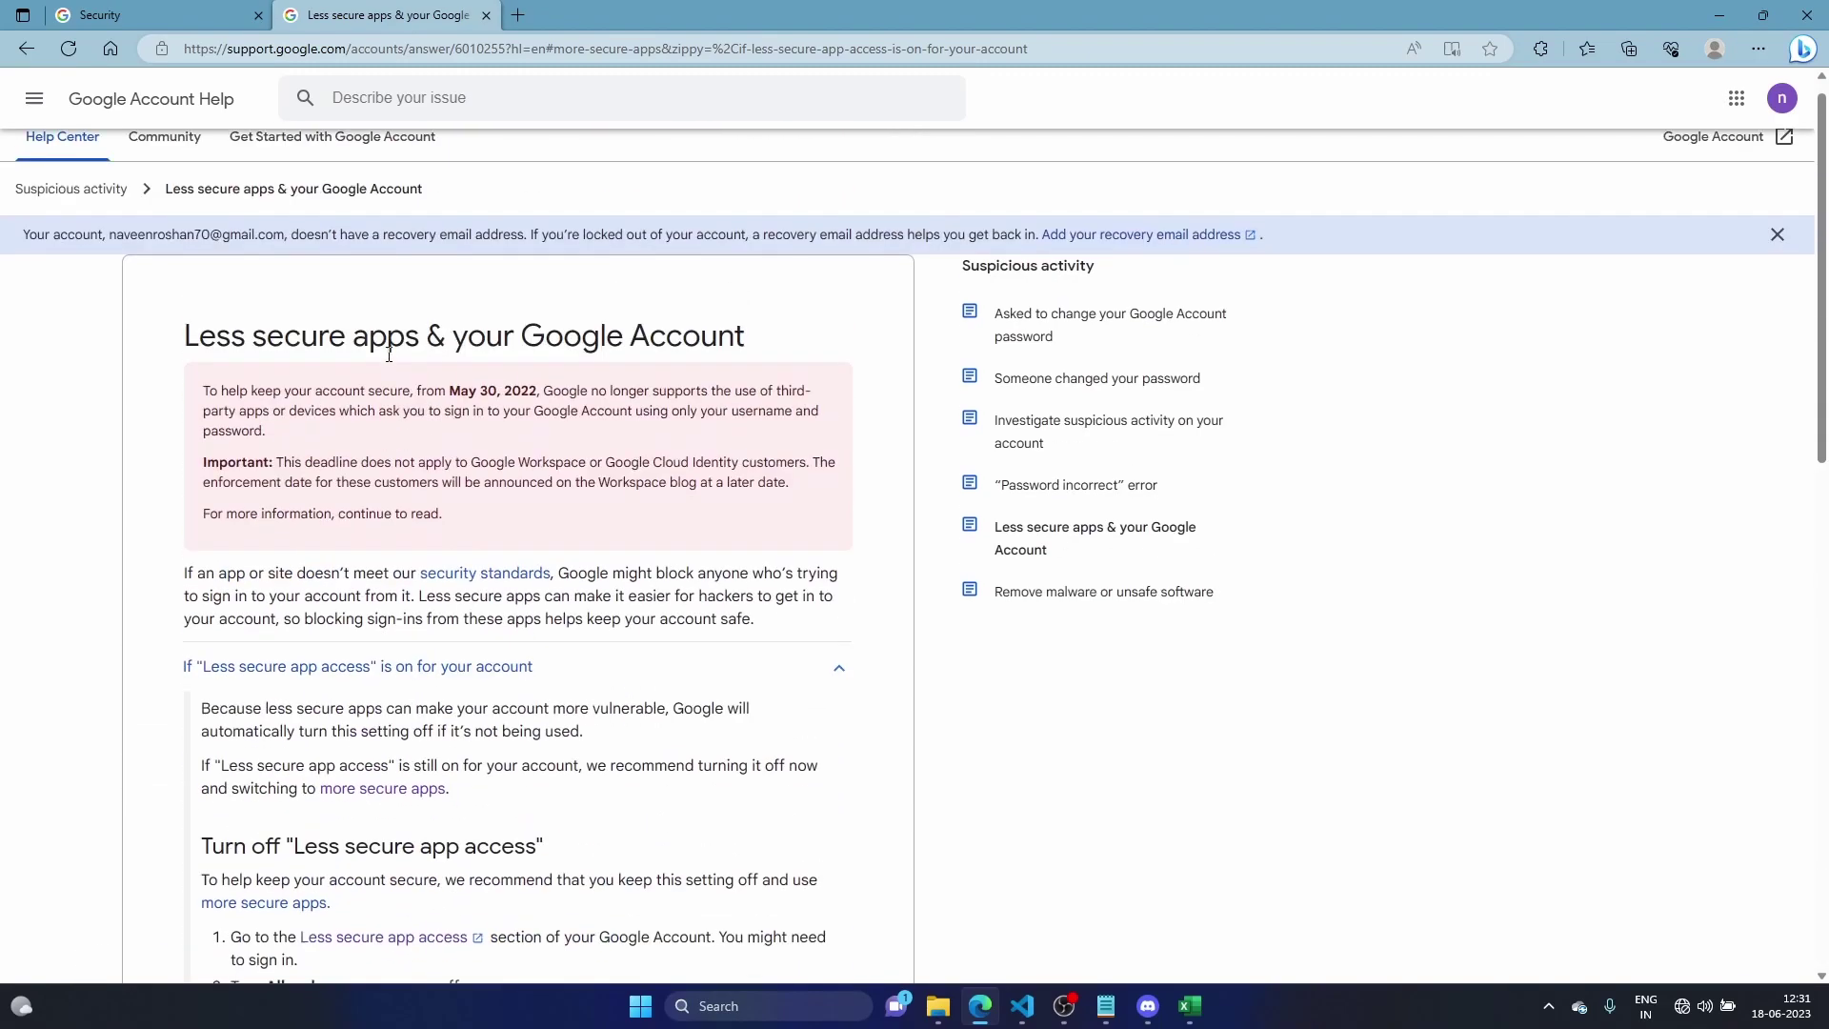
# Highlight the note about application-specific passwords, view its help, then close the help panel
pyautogui.click(363, 696)
pyautogui.click(363, 697)
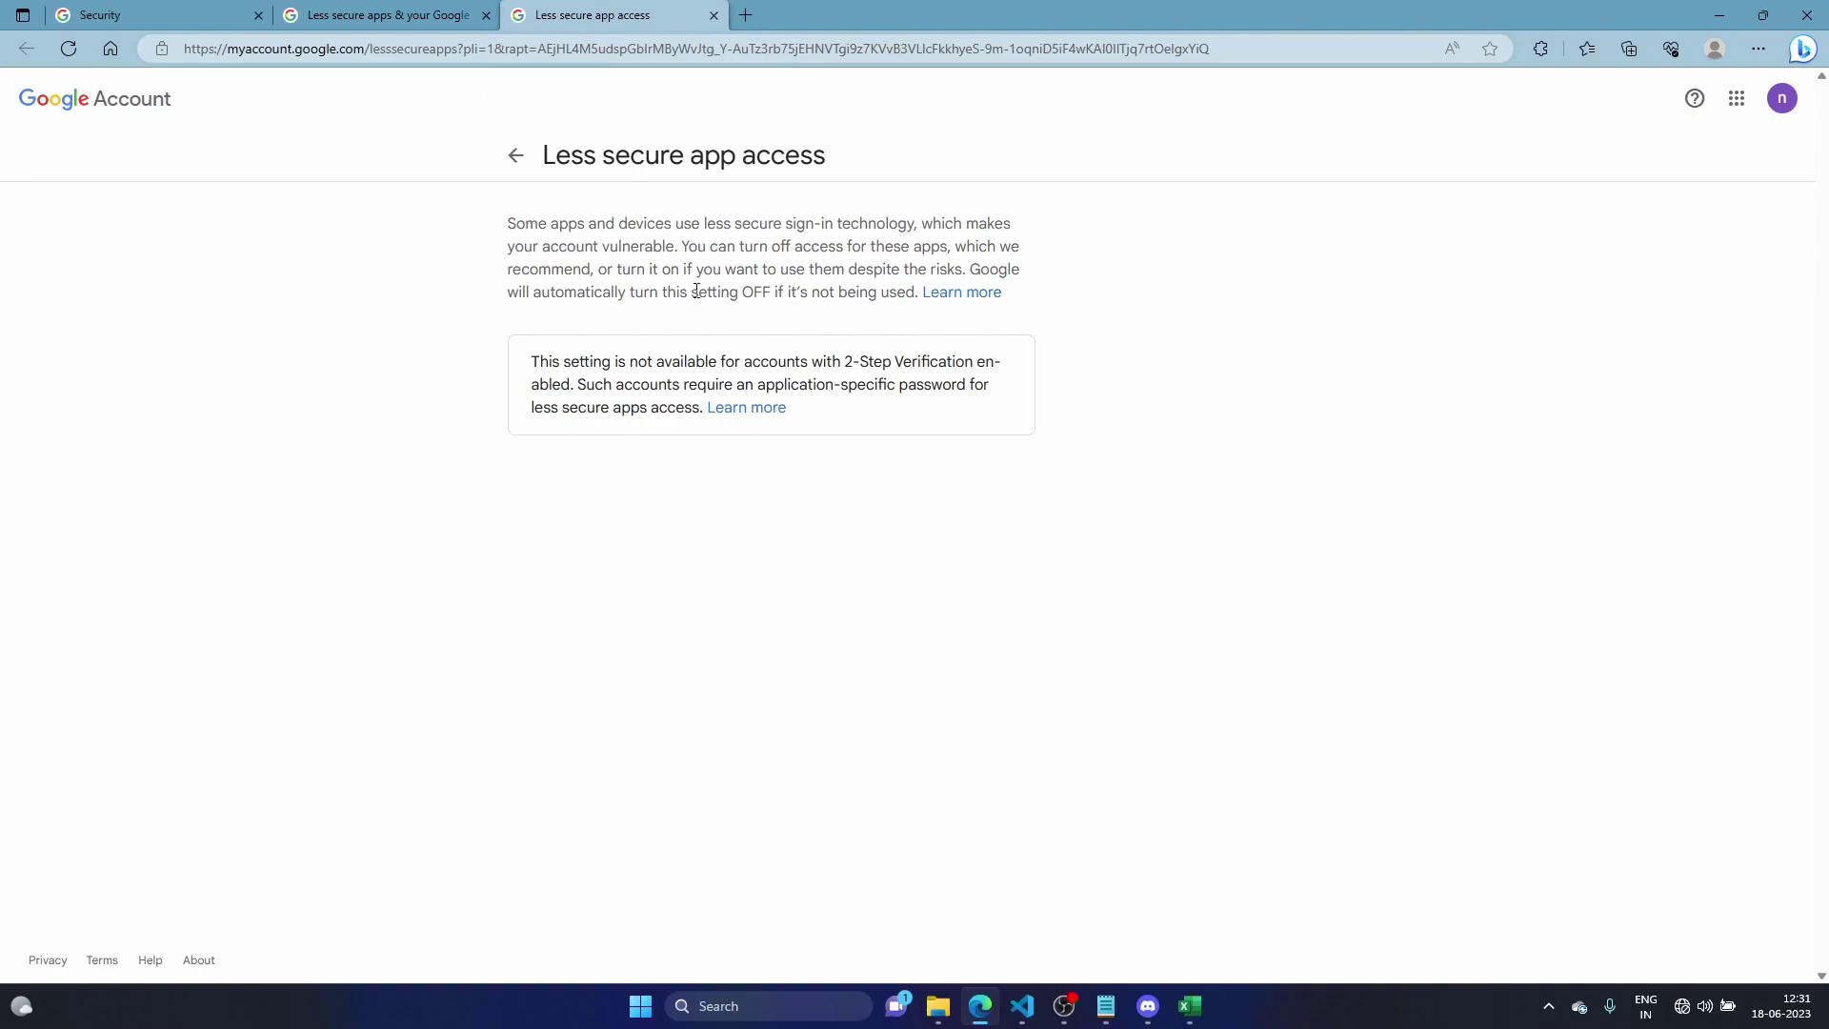
pyautogui.moveTo(634, 384); pyautogui.dragTo(848, 385)
pyautogui.click(750, 406)
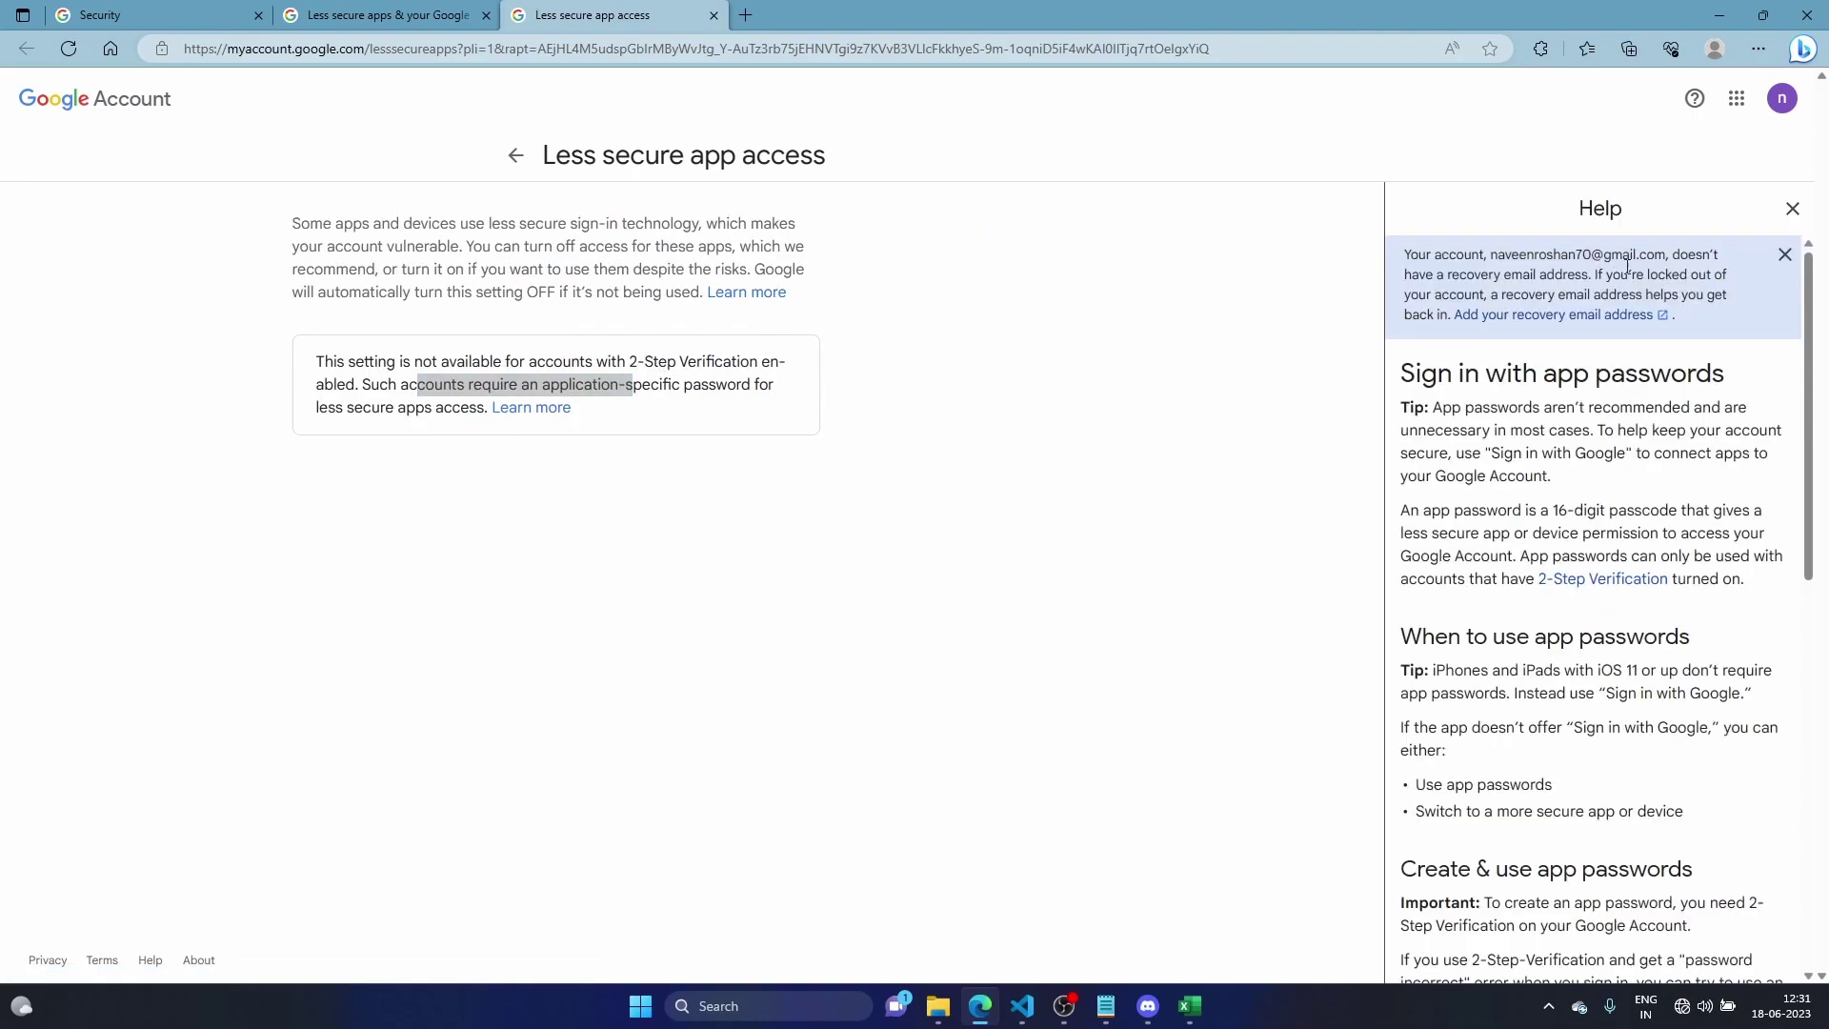
pyautogui.click(1793, 208)
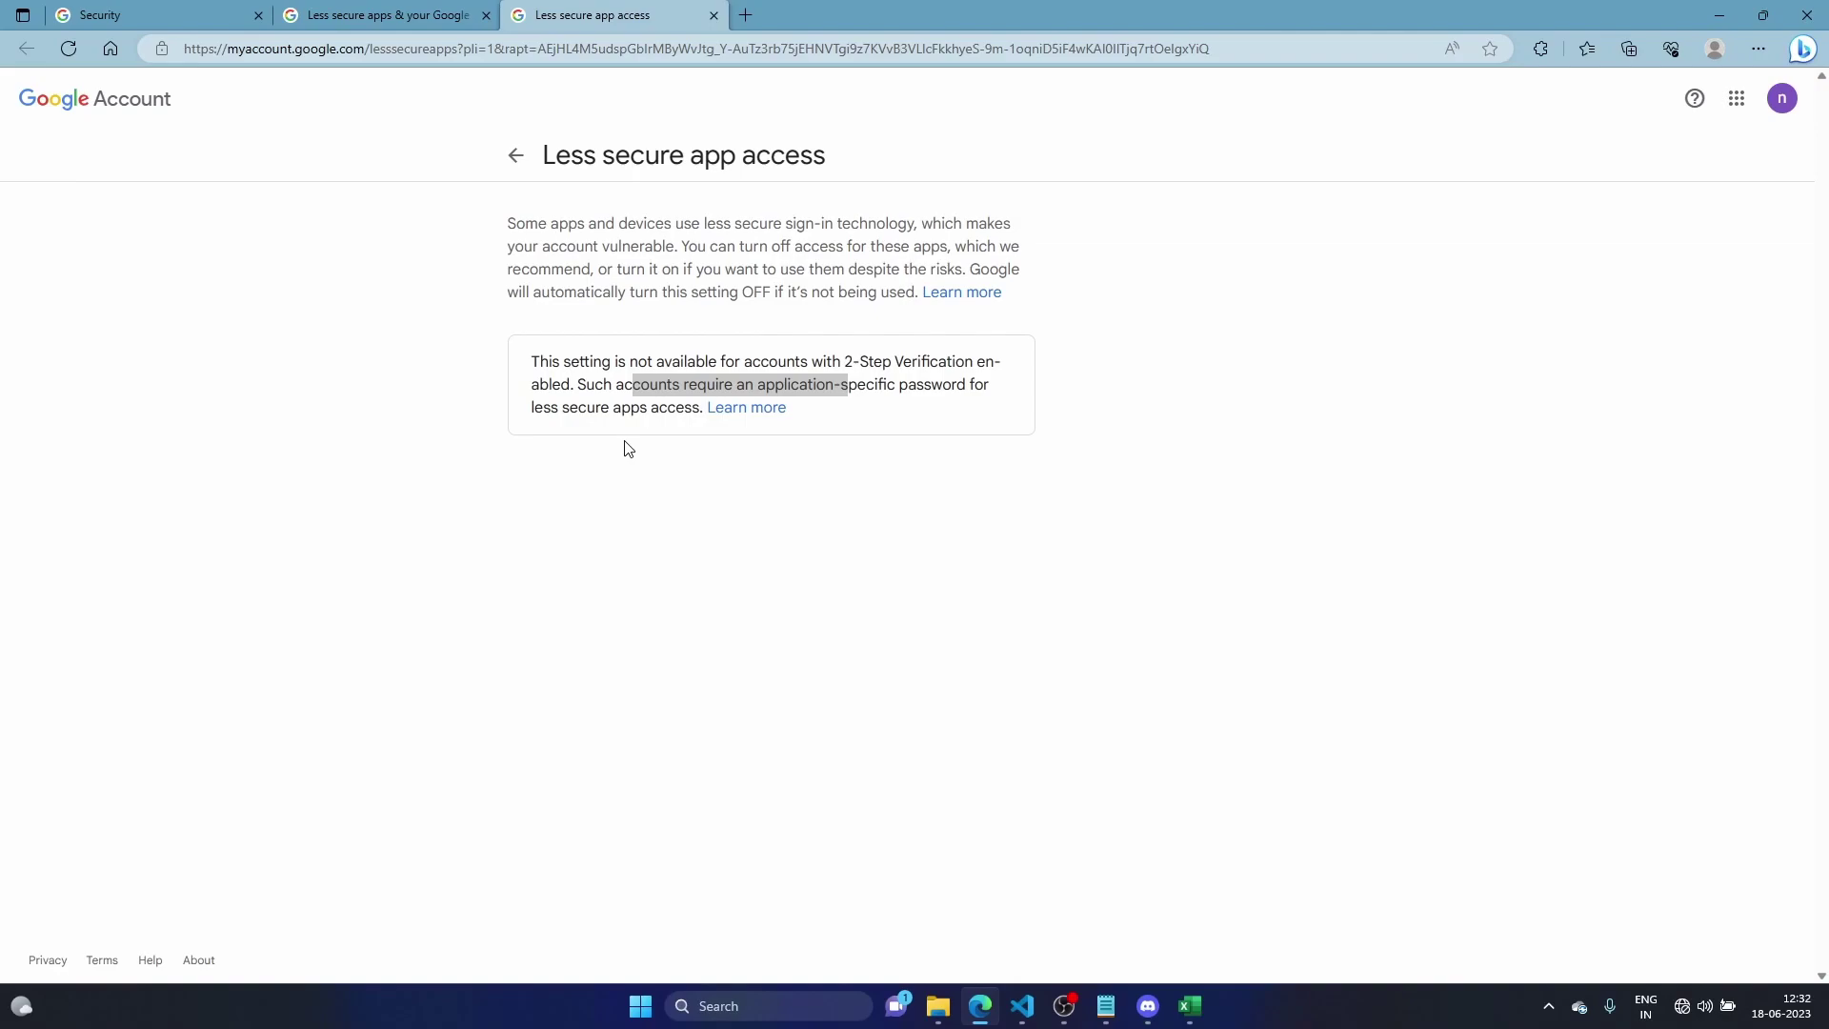
# From the Security tab, search the account settings for 'app' and open App passwords
pyautogui.click(136, 8)
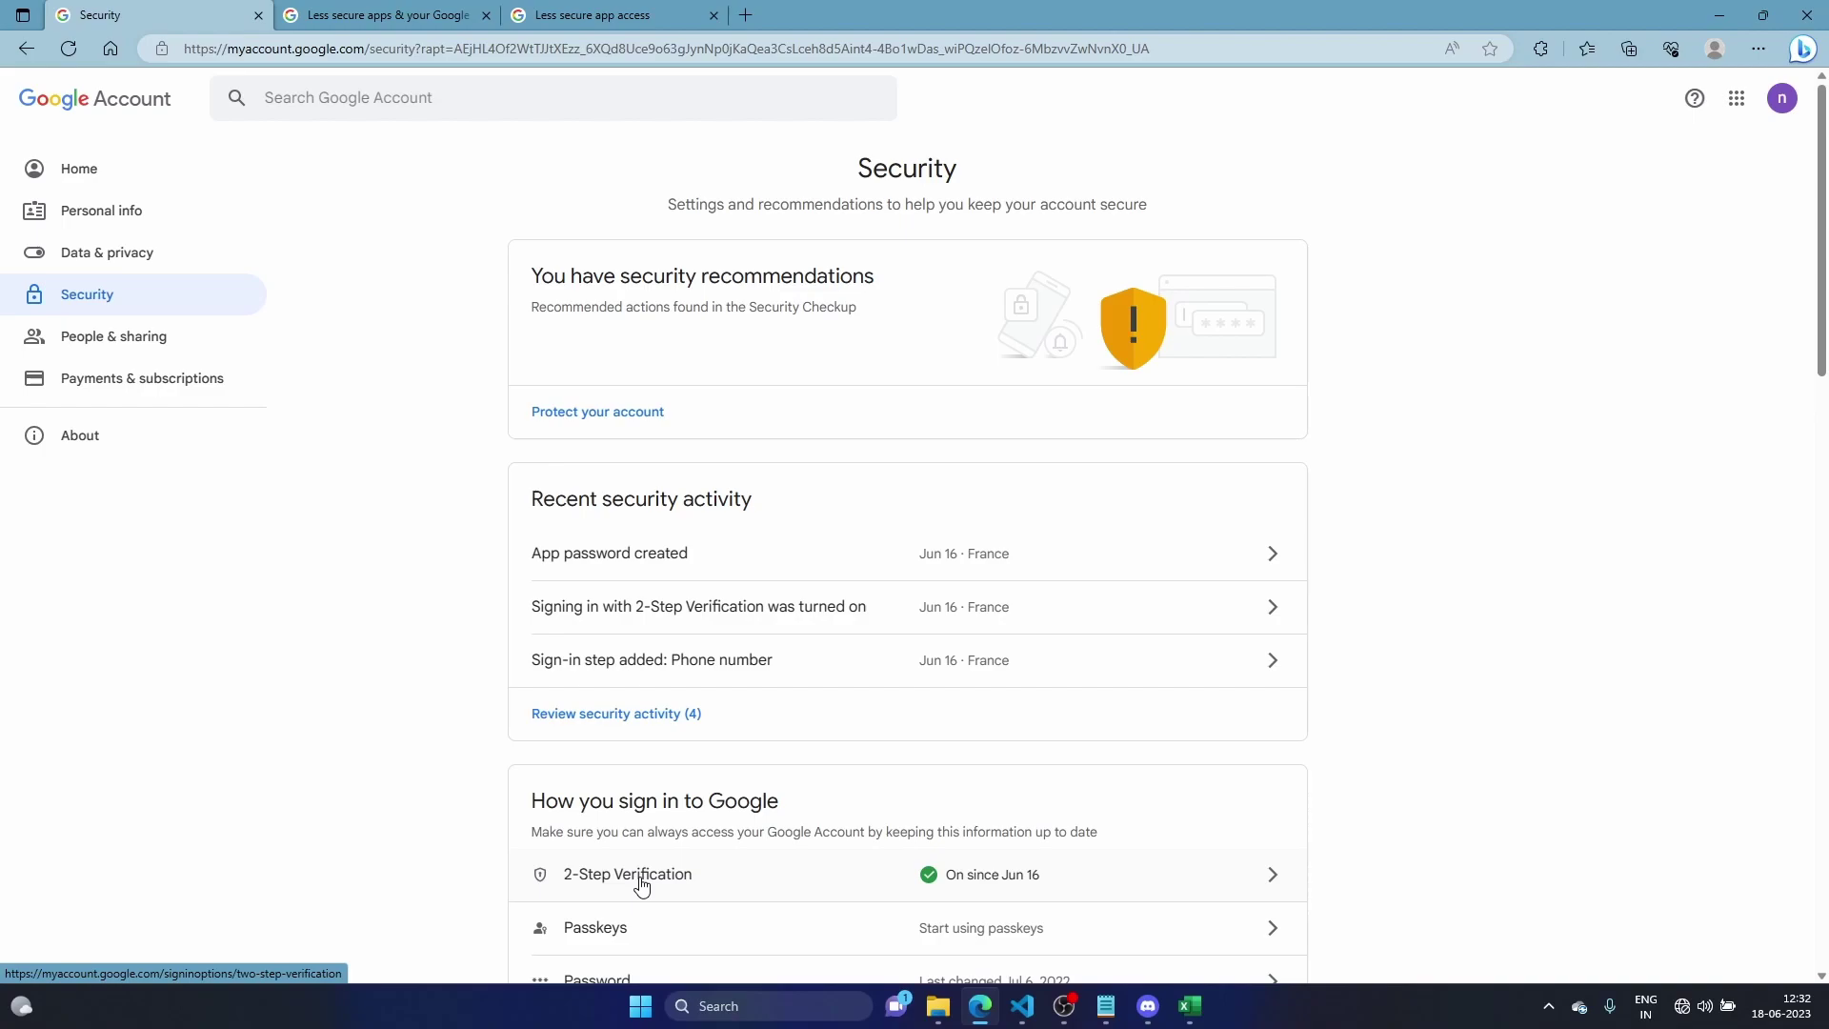
pyautogui.click(413, 108)
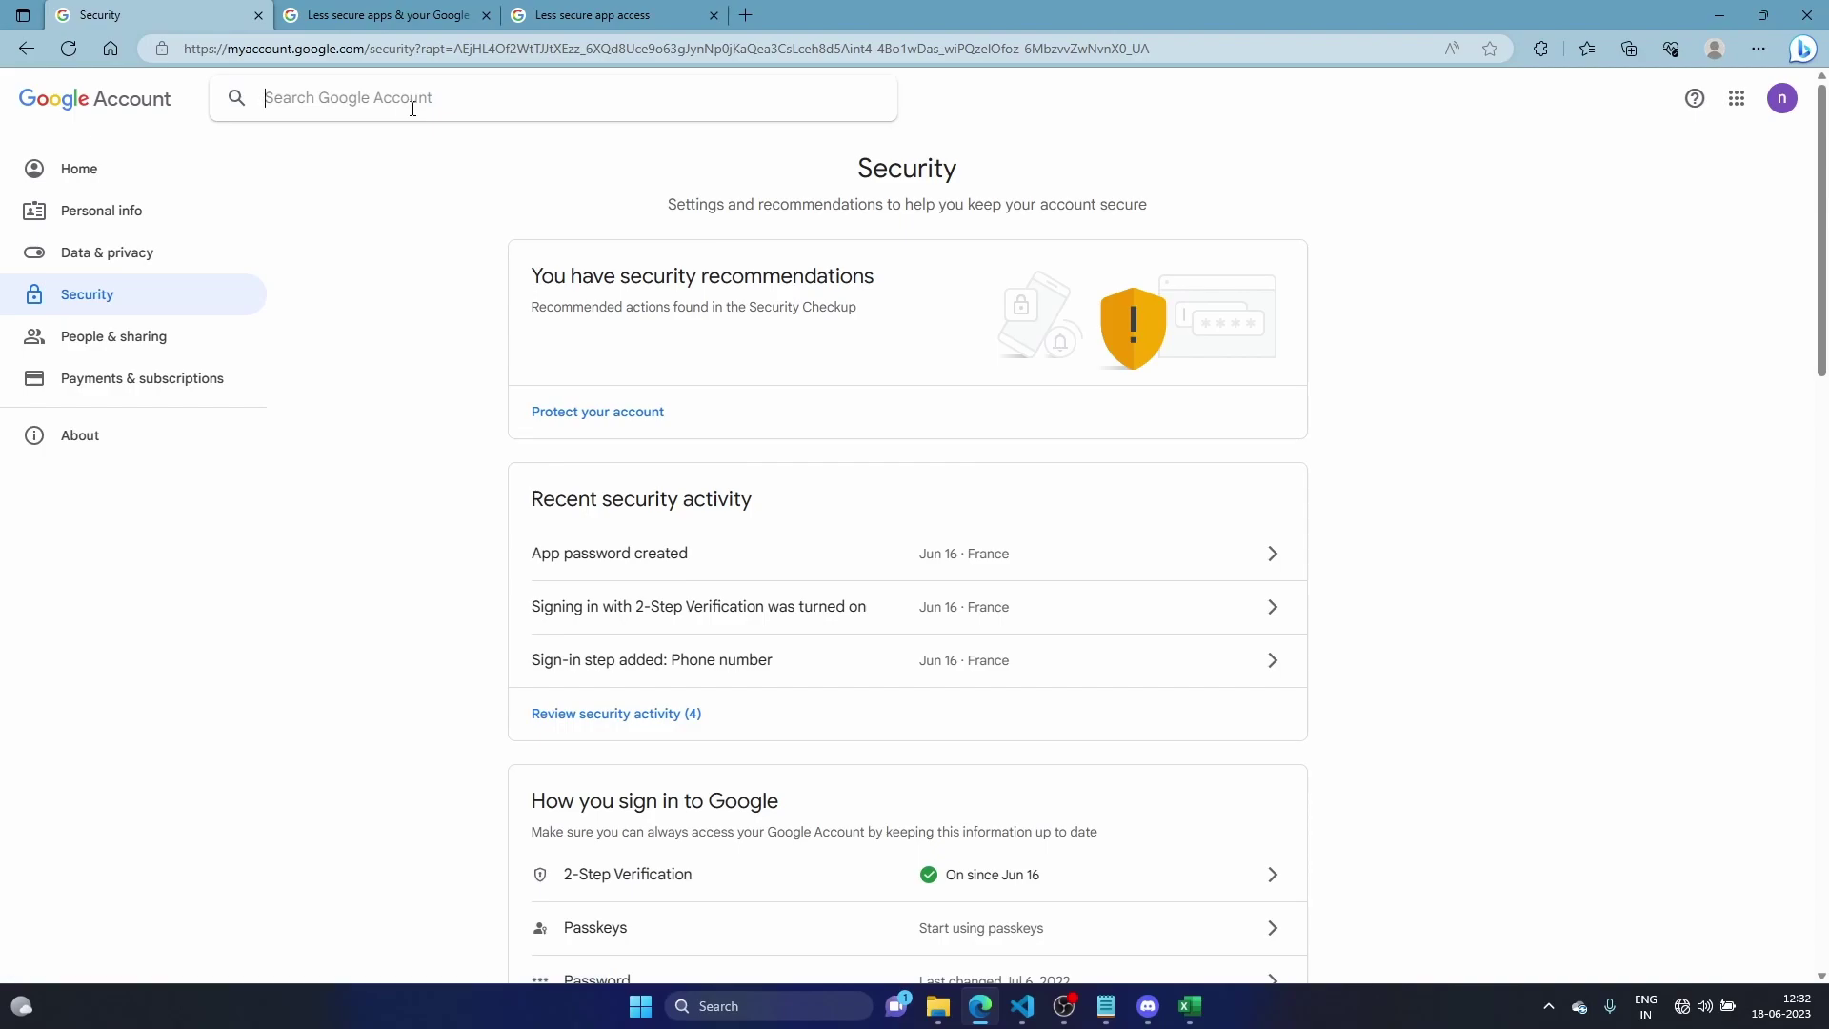
pyautogui.write('app')
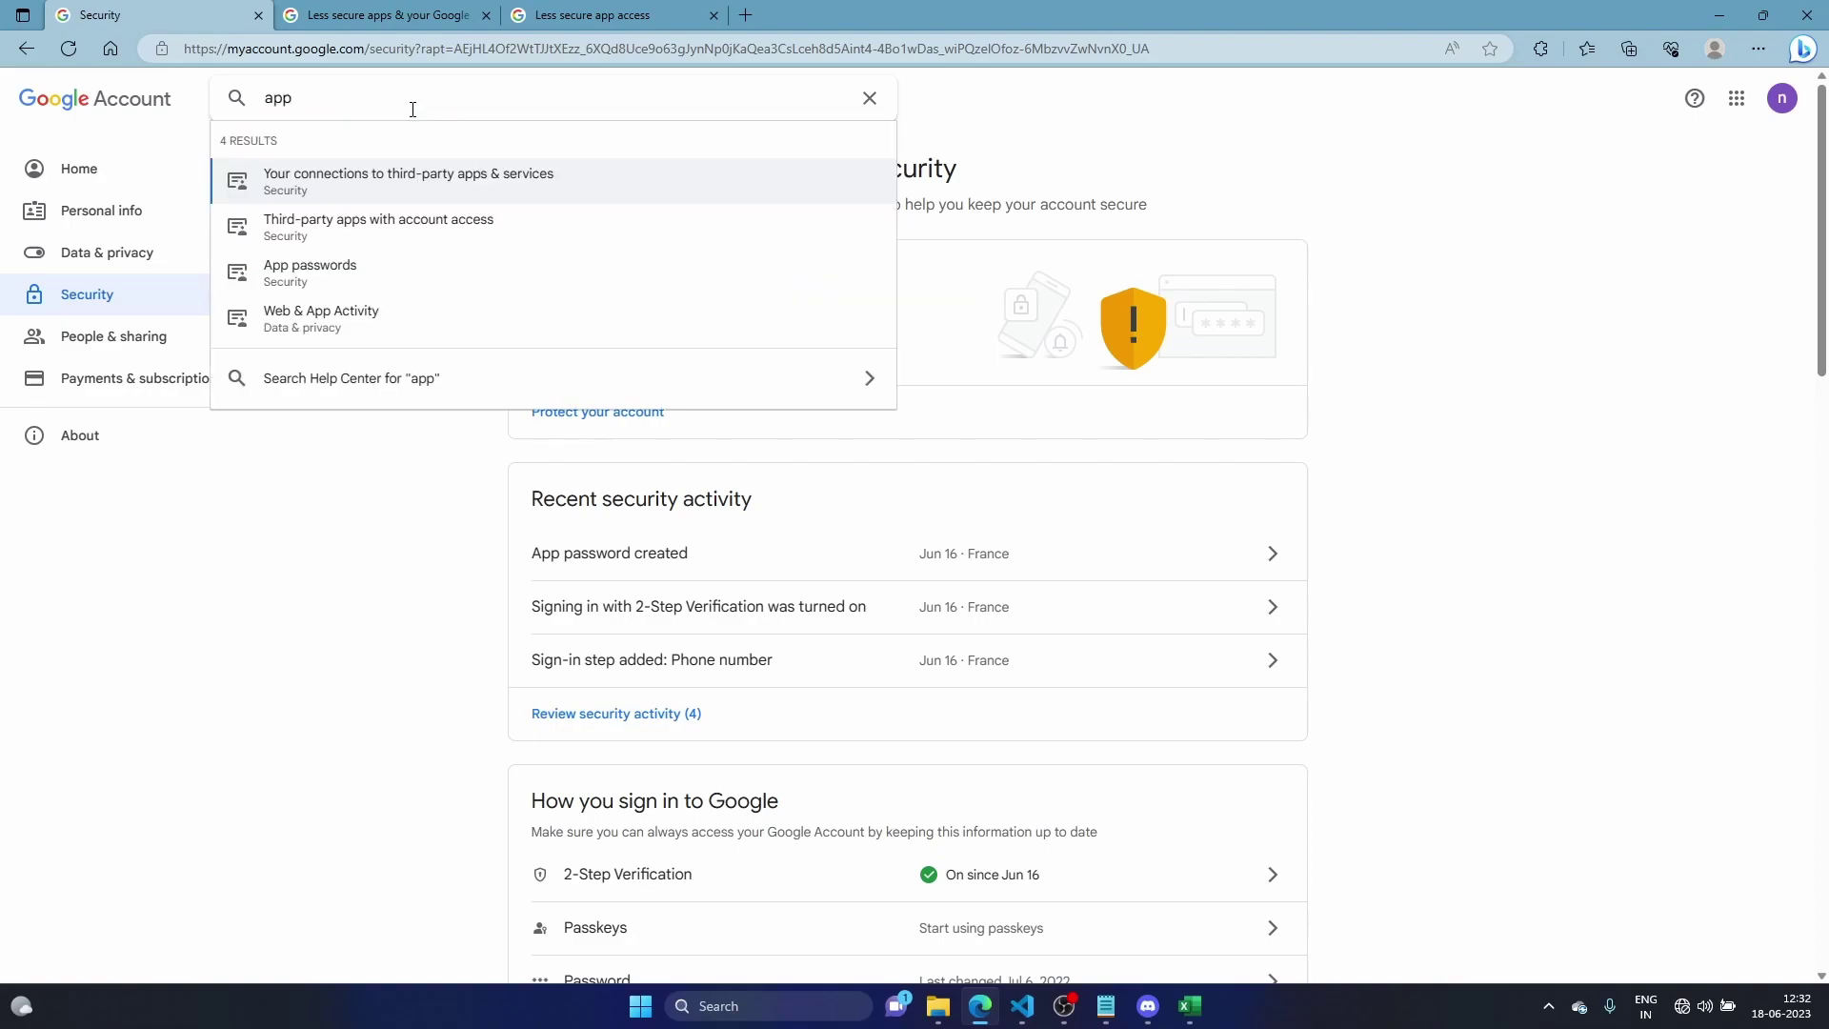
pyautogui.click(374, 266)
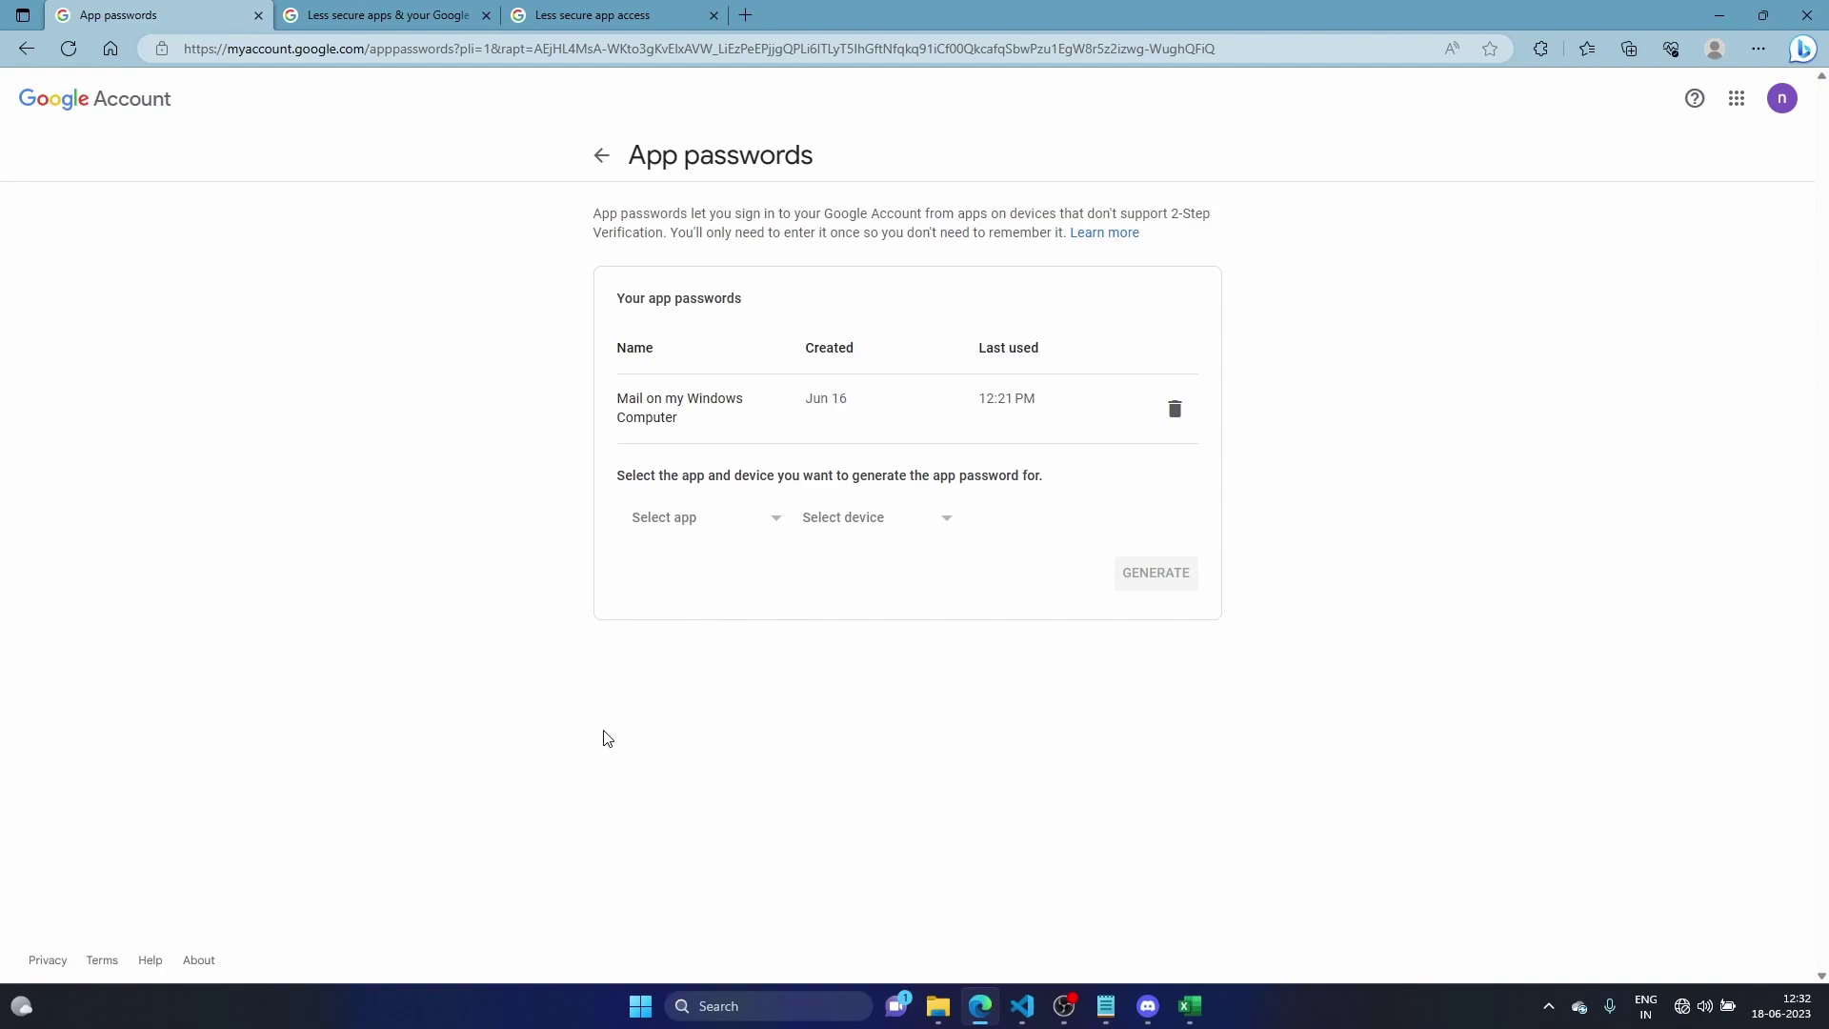
# Choose Other (Custom name) as the app and name it 'splunk'
pyautogui.click(724, 524)
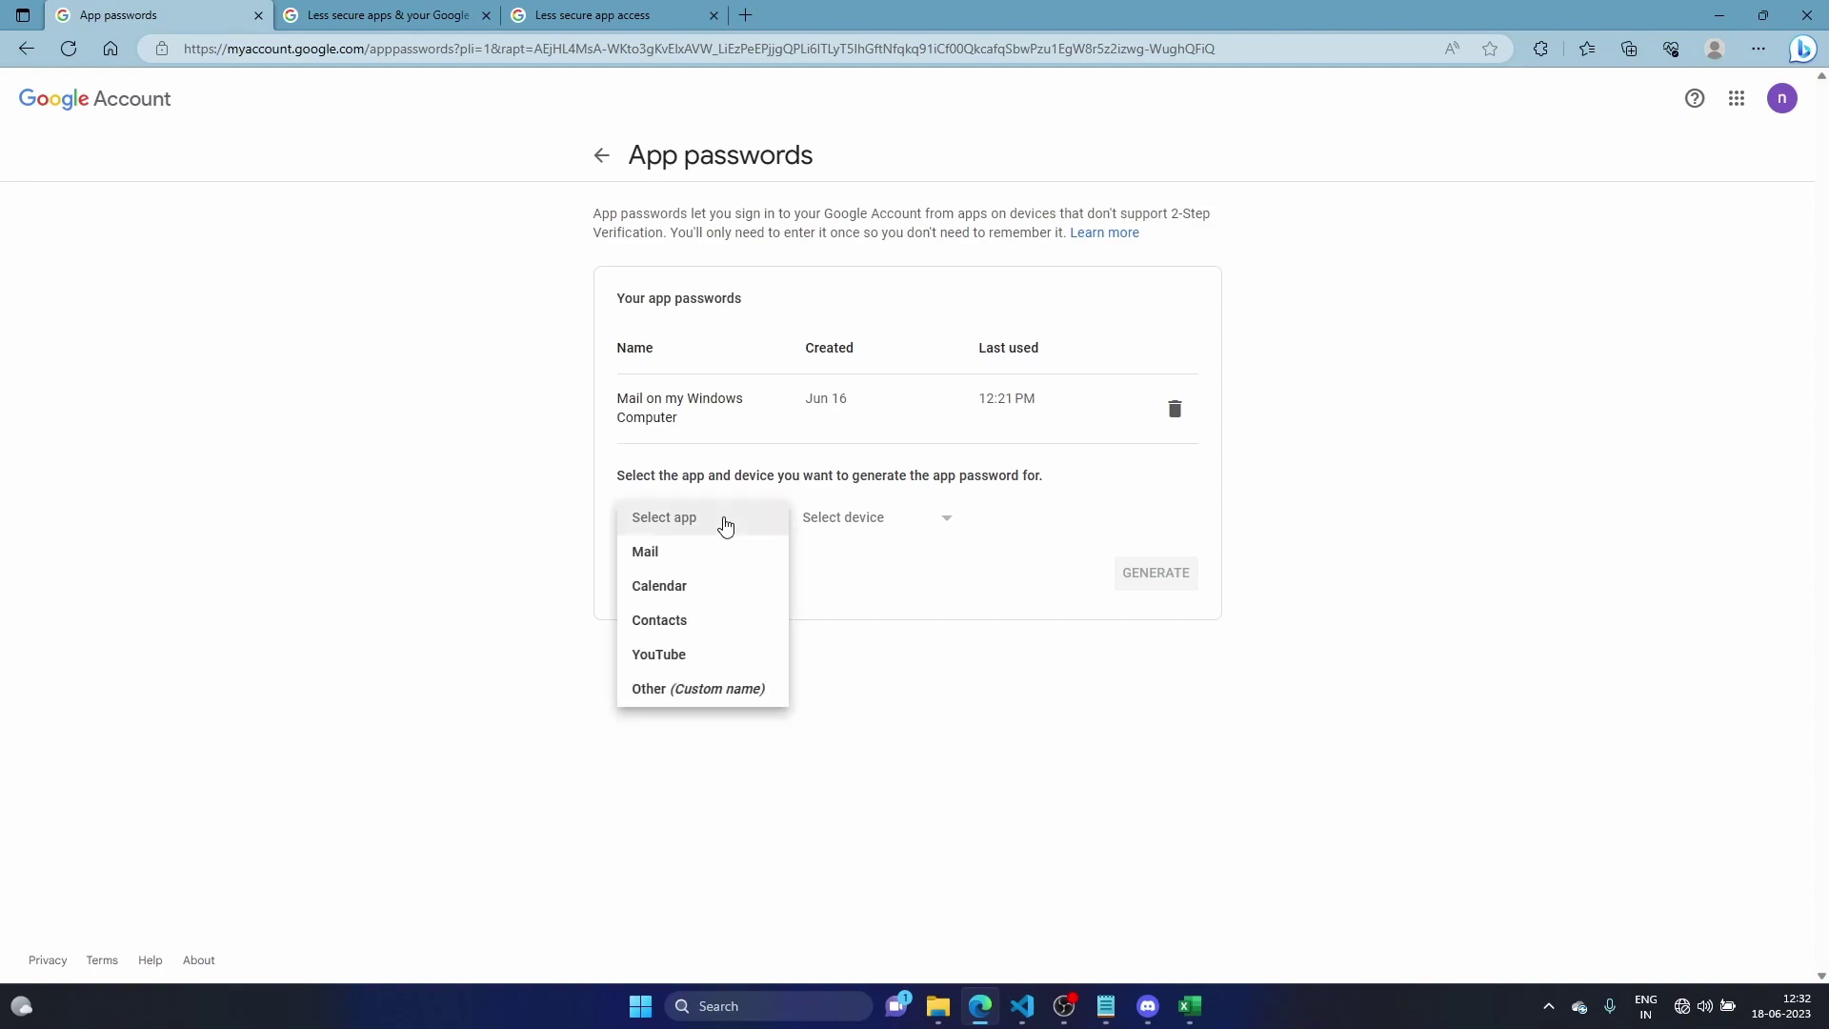
pyautogui.click(683, 691)
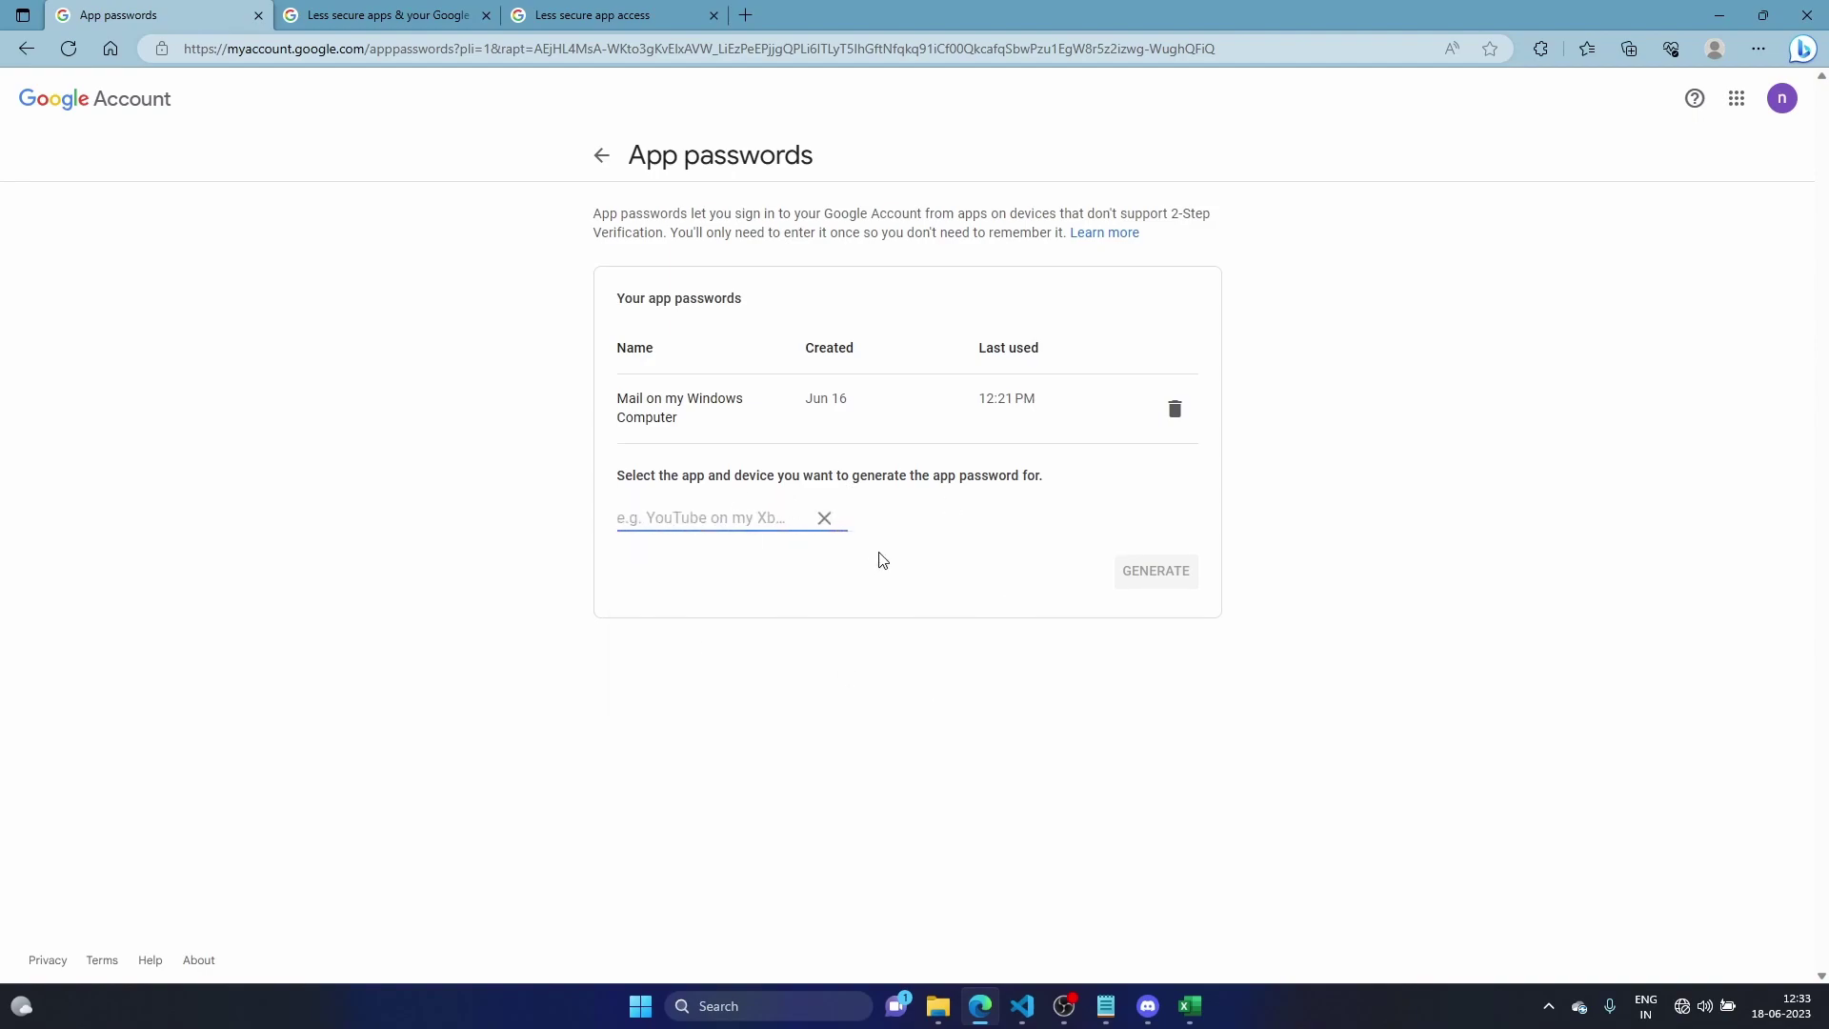
pyautogui.click(824, 521)
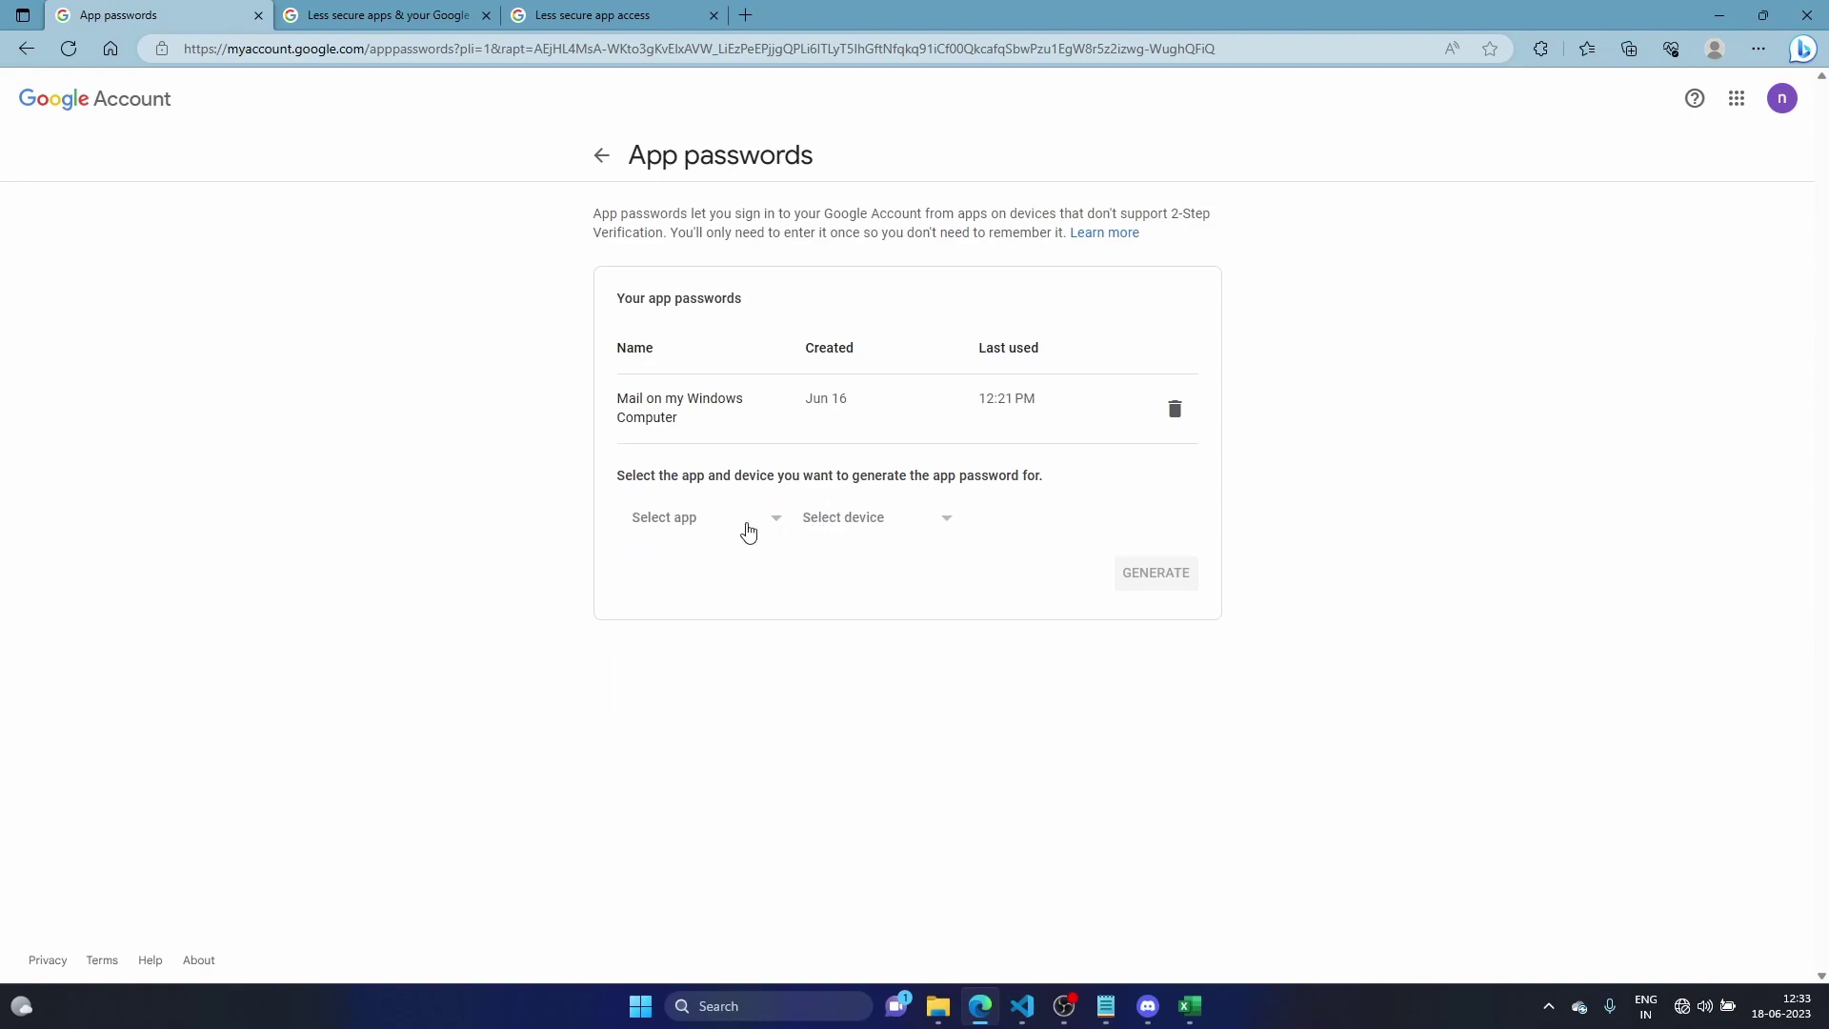
pyautogui.click(702, 523)
pyautogui.click(721, 685)
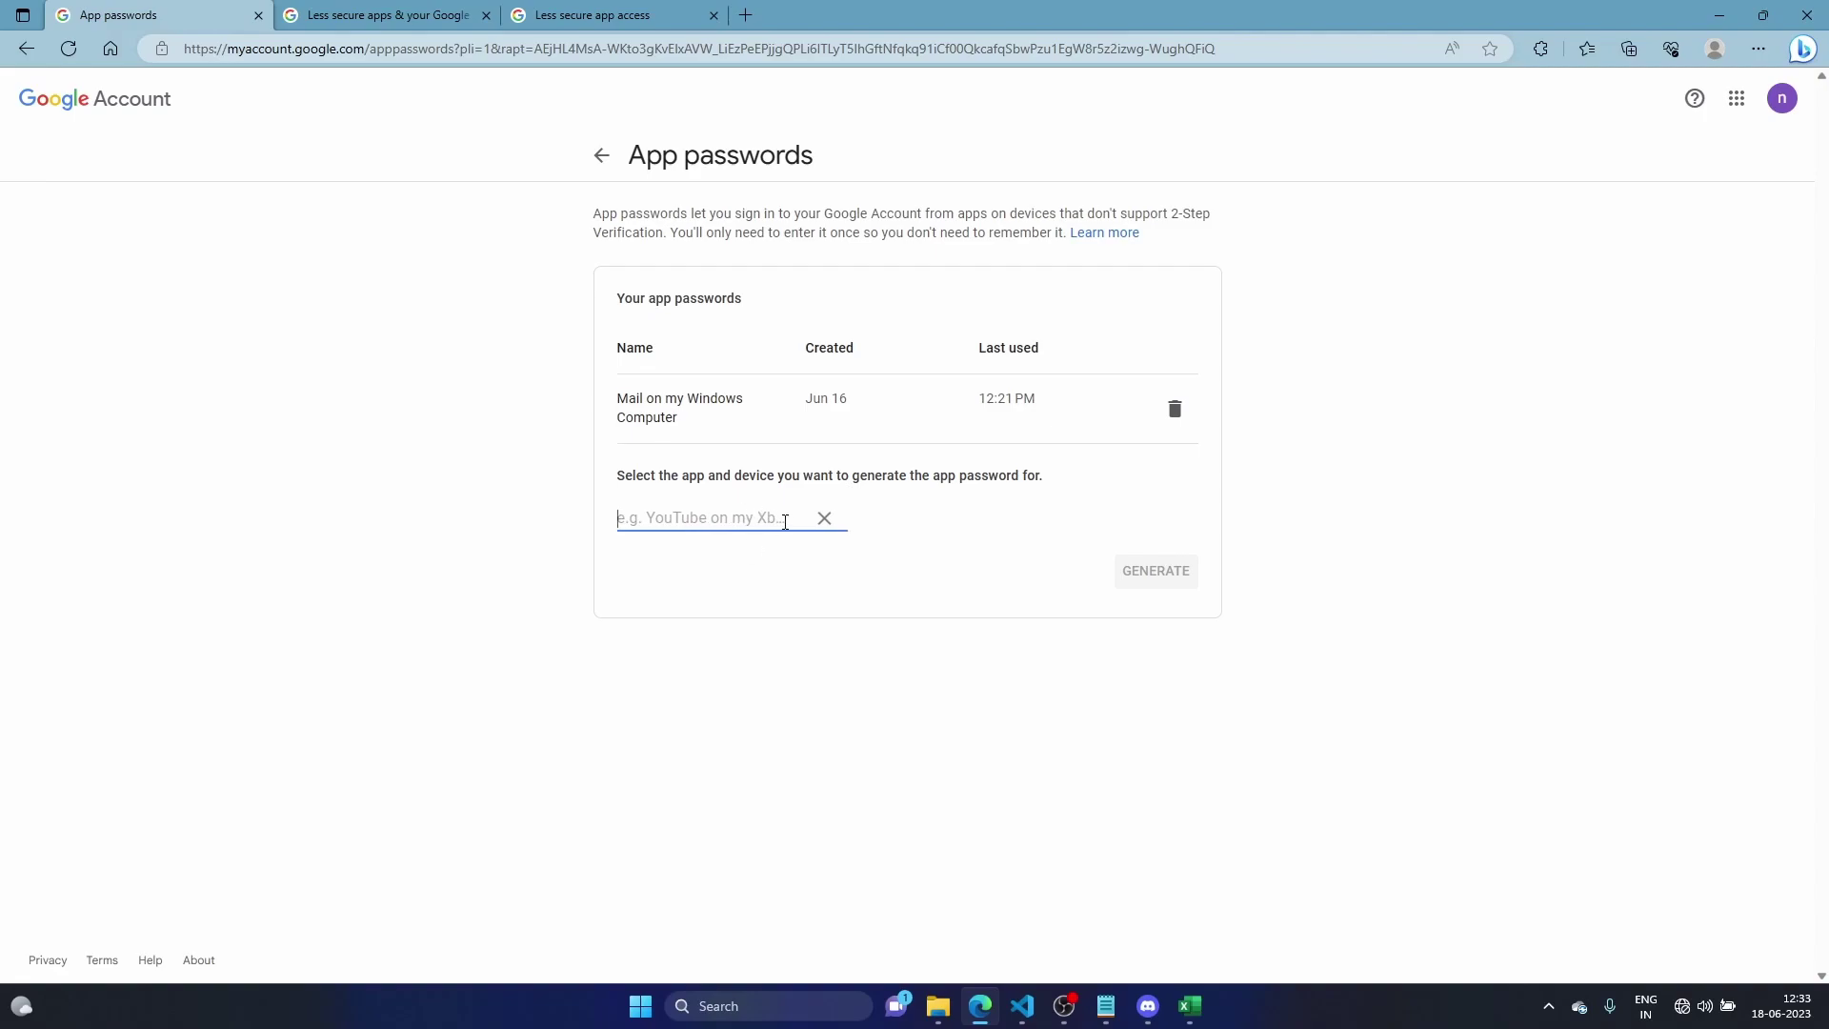
pyautogui.write('splunk')
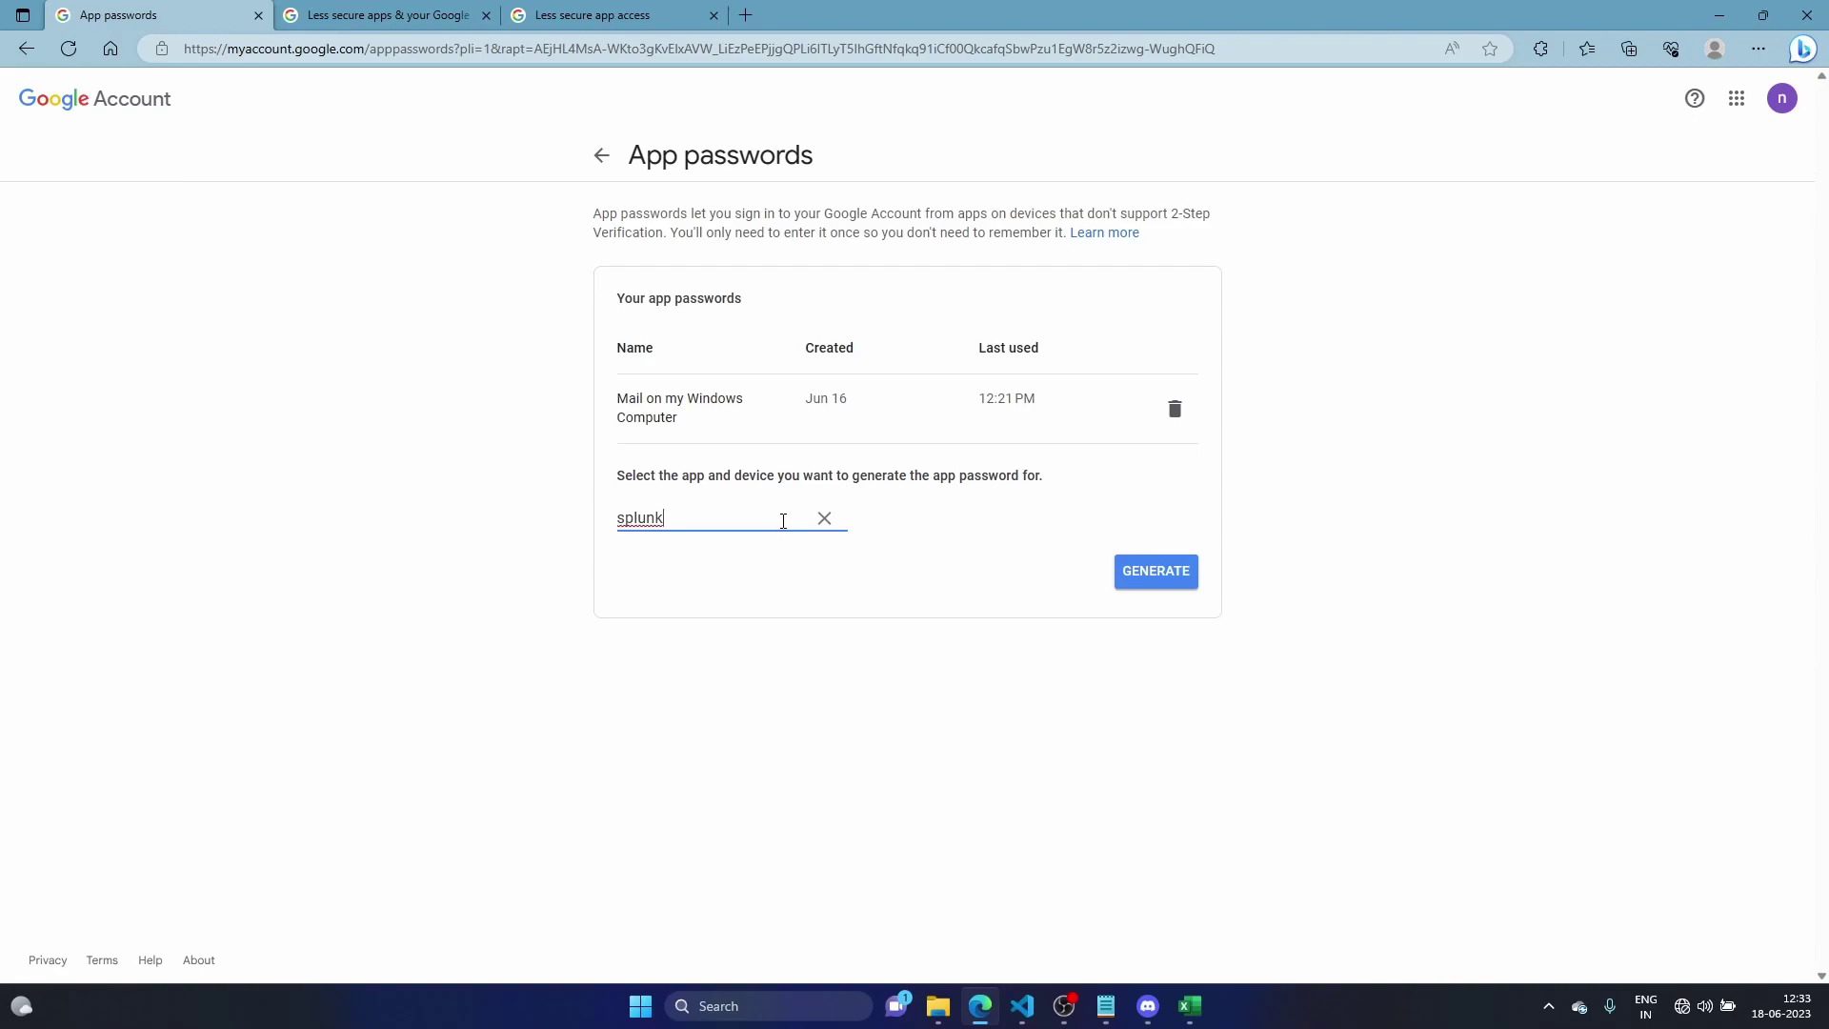
# Generate the splunk app password and select the 16-character password shown
pyautogui.click(1181, 577)
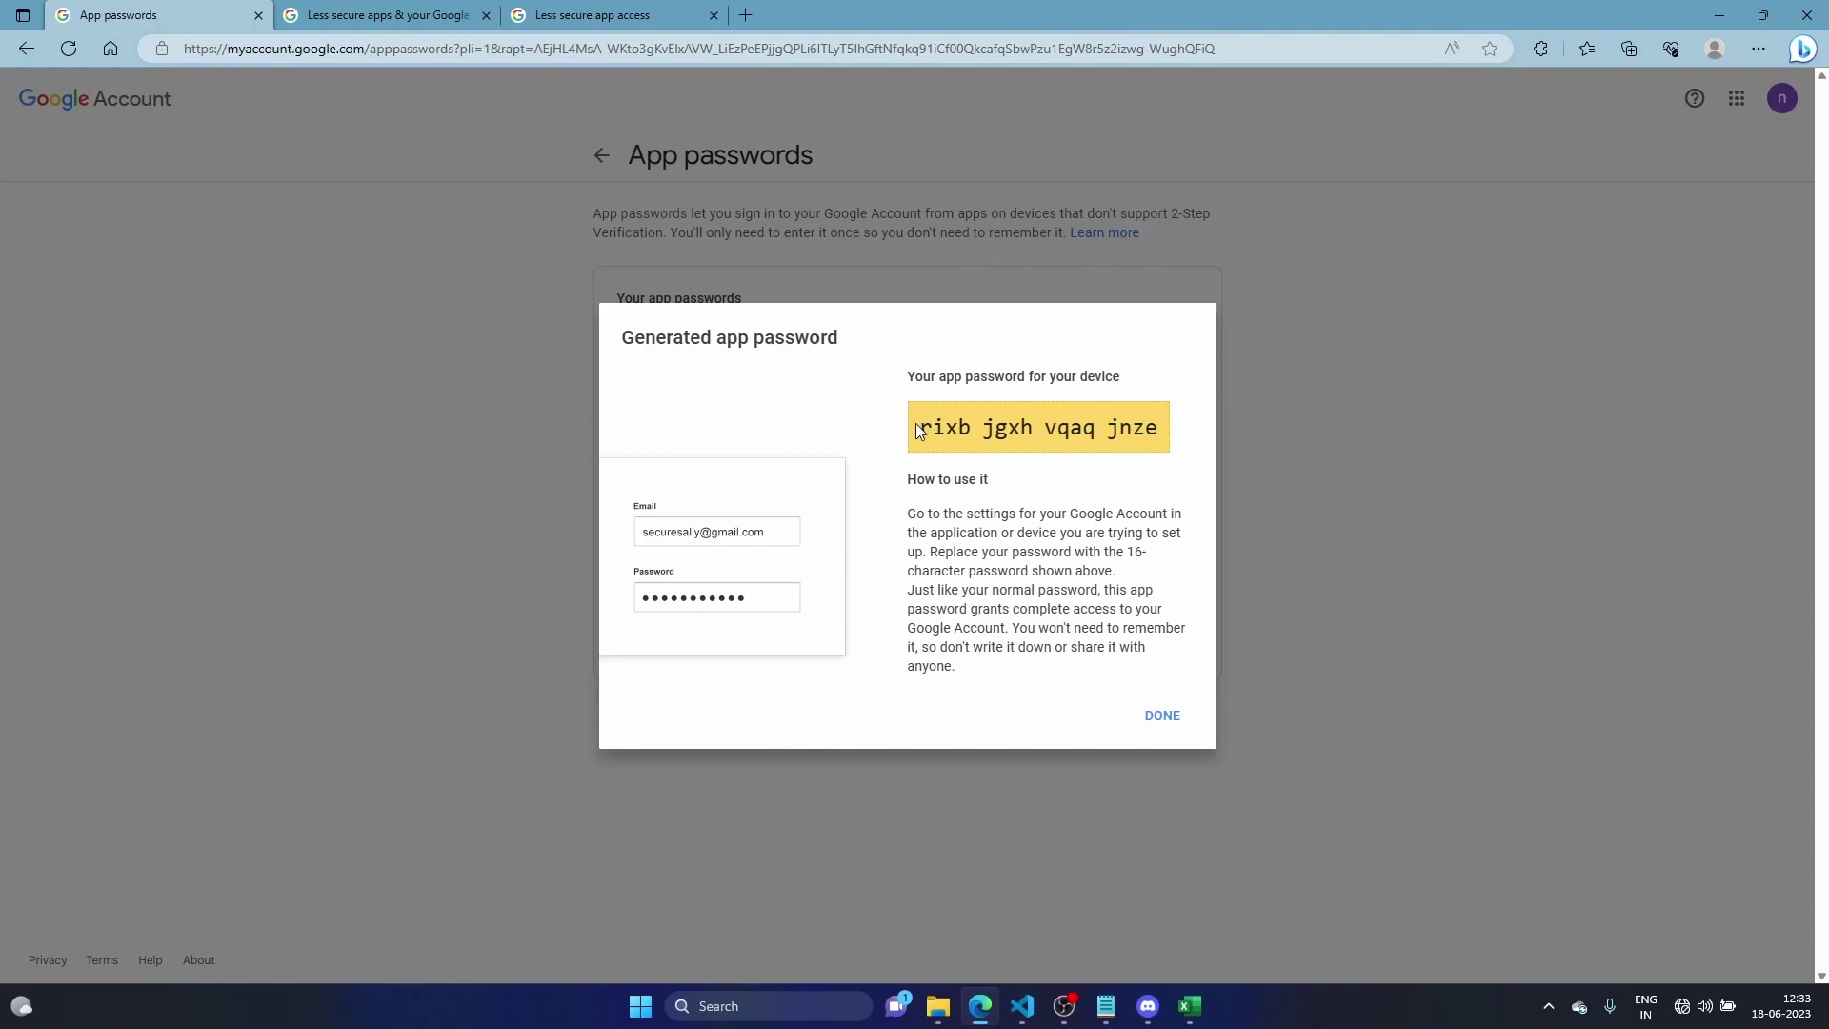
pyautogui.moveTo(918, 428); pyautogui.dragTo(1179, 444)
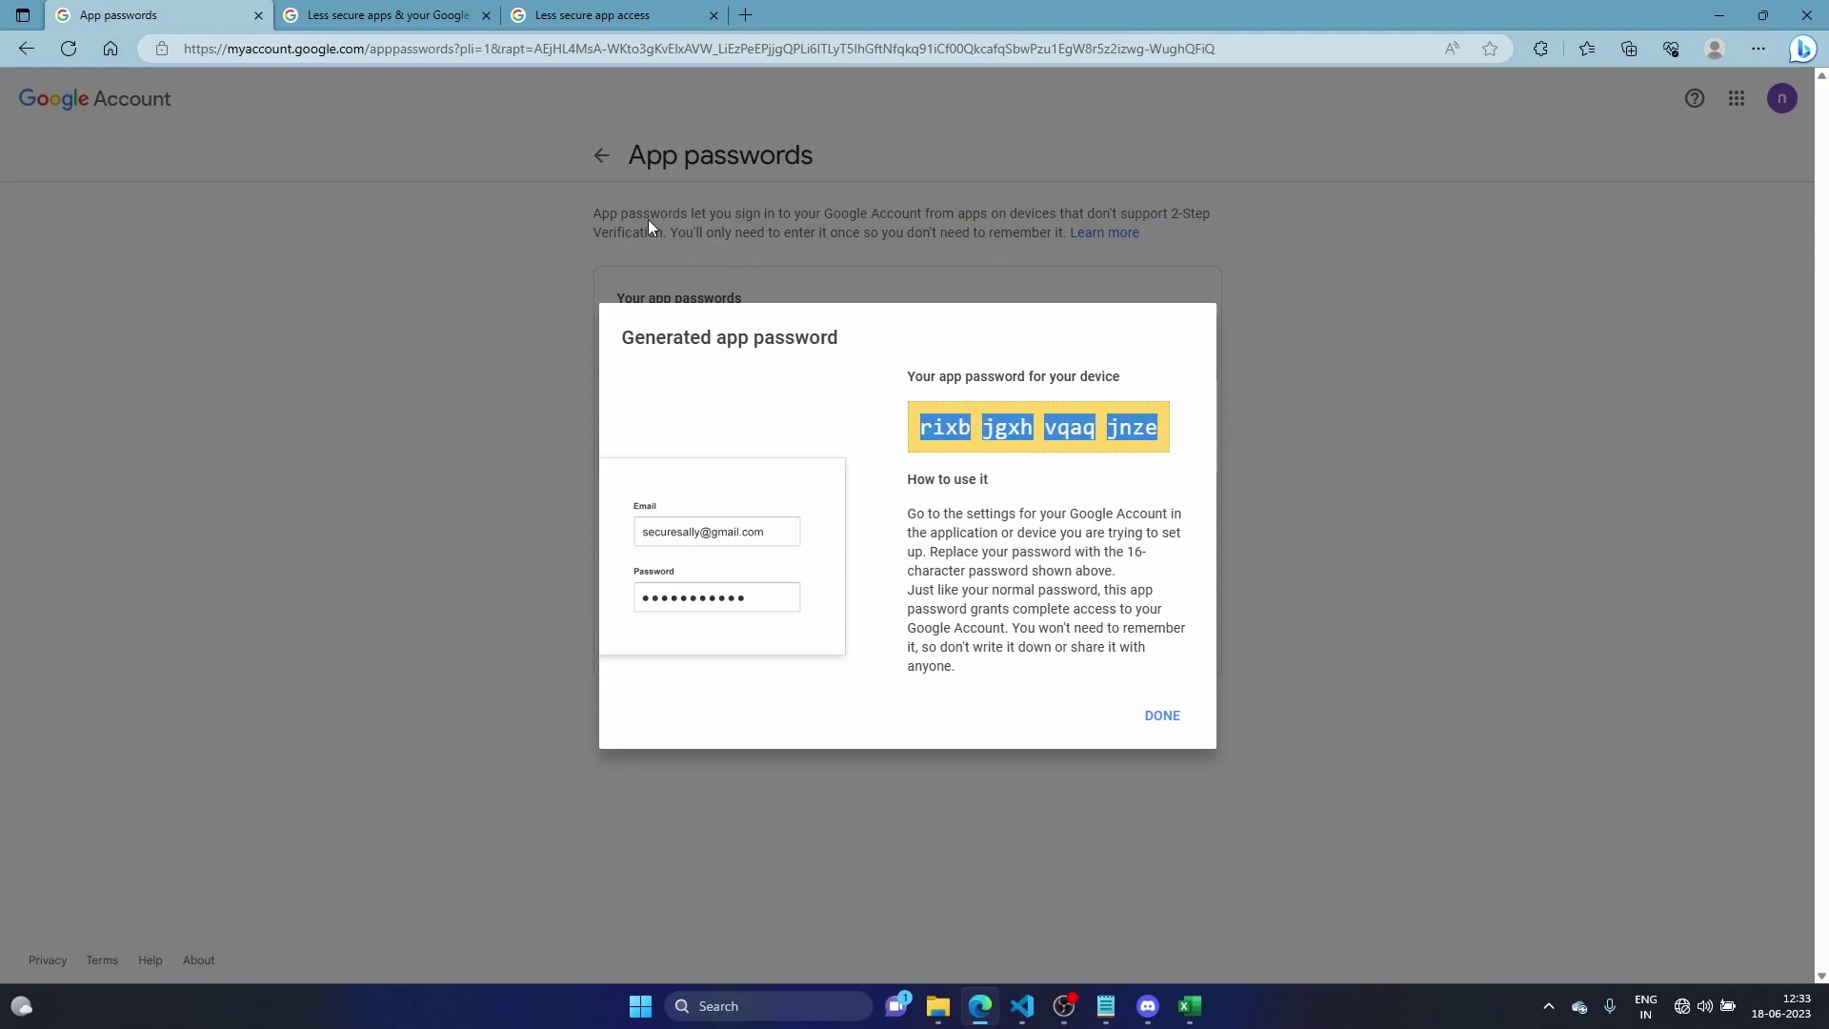